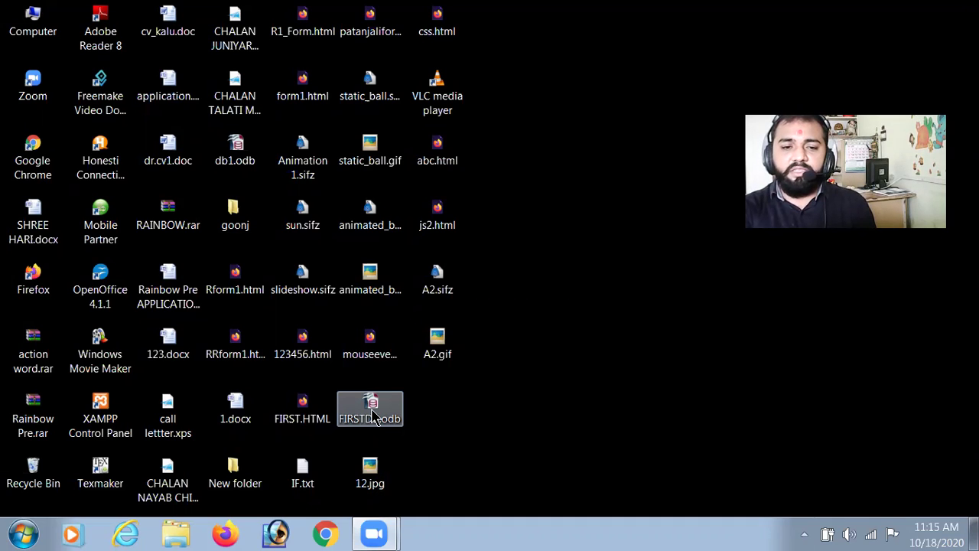
# Open the FIRSTDB.odb database and open its Employee form for editing
pyautogui.doubleClick(373, 416)
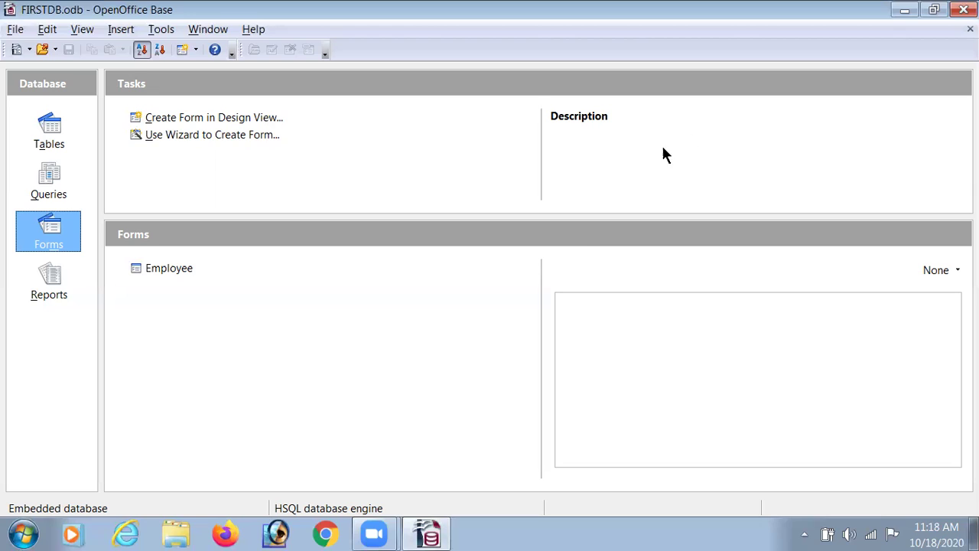
pyautogui.rightClick(166, 269)
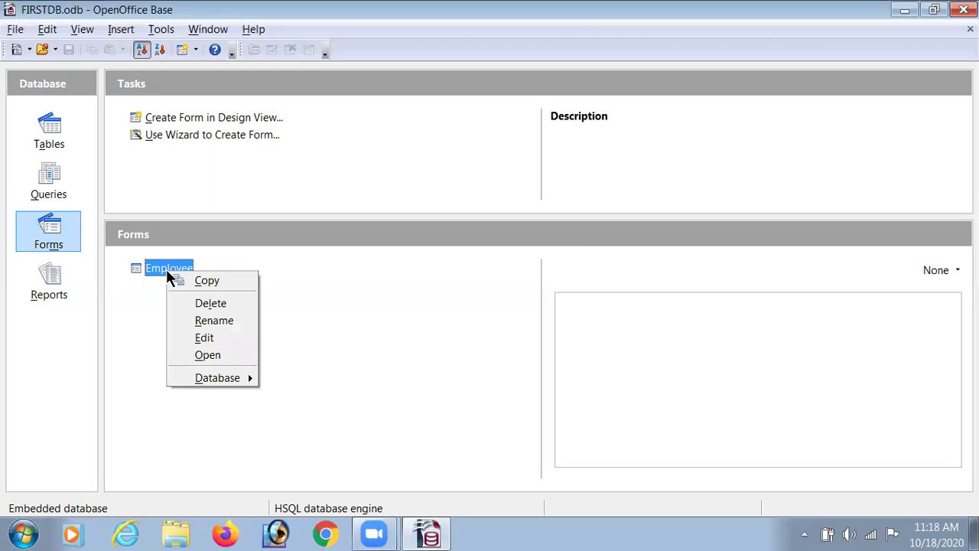
pyautogui.click(204, 338)
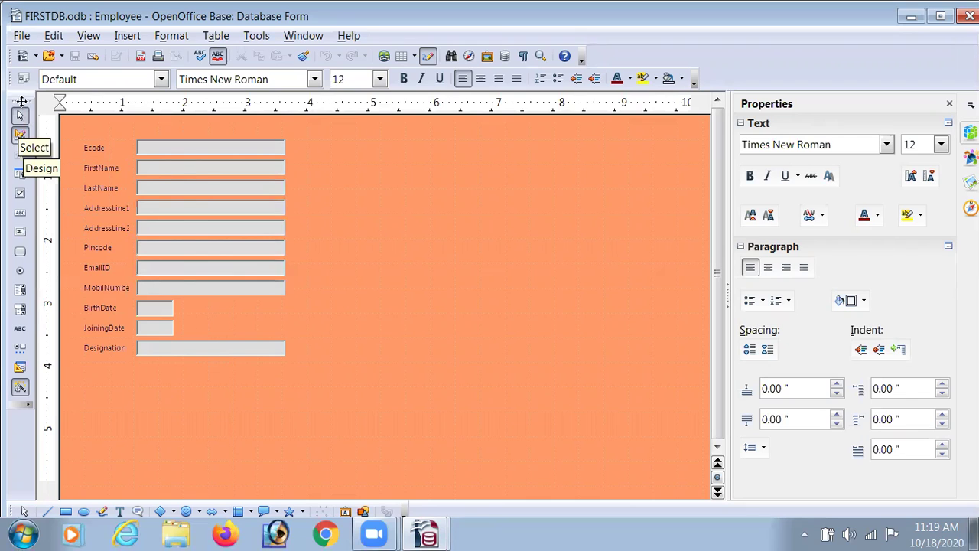
# Float and redock the Form Controls toolbar, and switch design mode off and on again to preview the form's records
pyautogui.moveTo(24, 102); pyautogui.dragTo(133, 196)
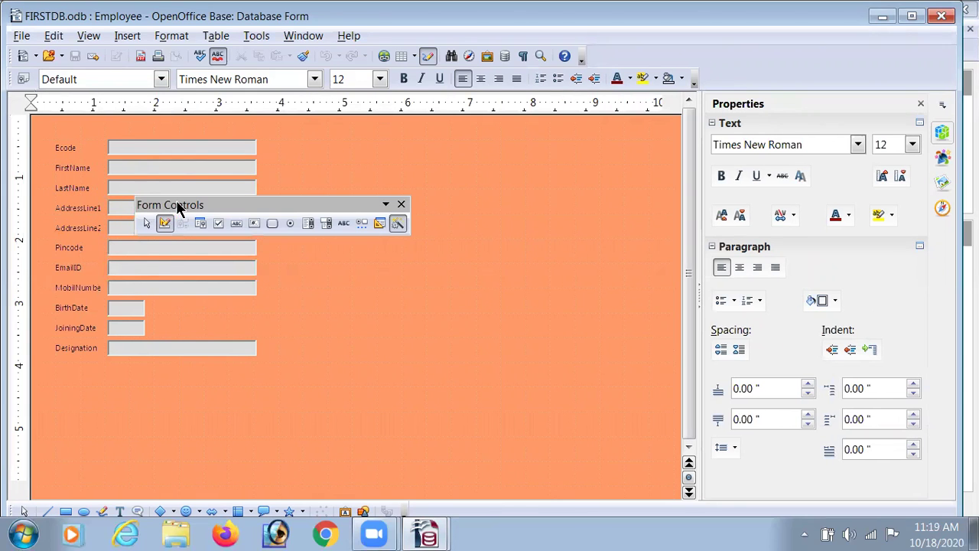
pyautogui.moveTo(144, 208); pyautogui.dragTo(8, 113)
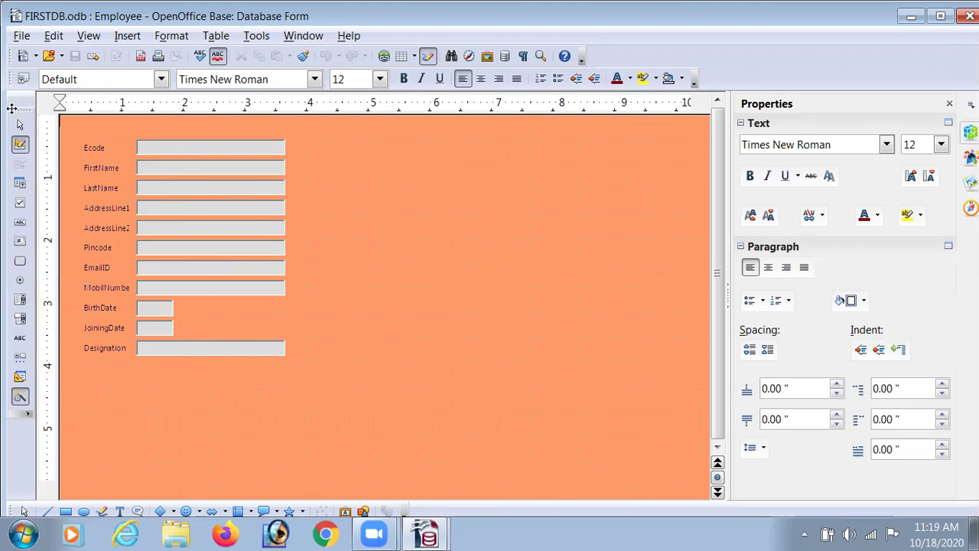
pyautogui.click(18, 150)
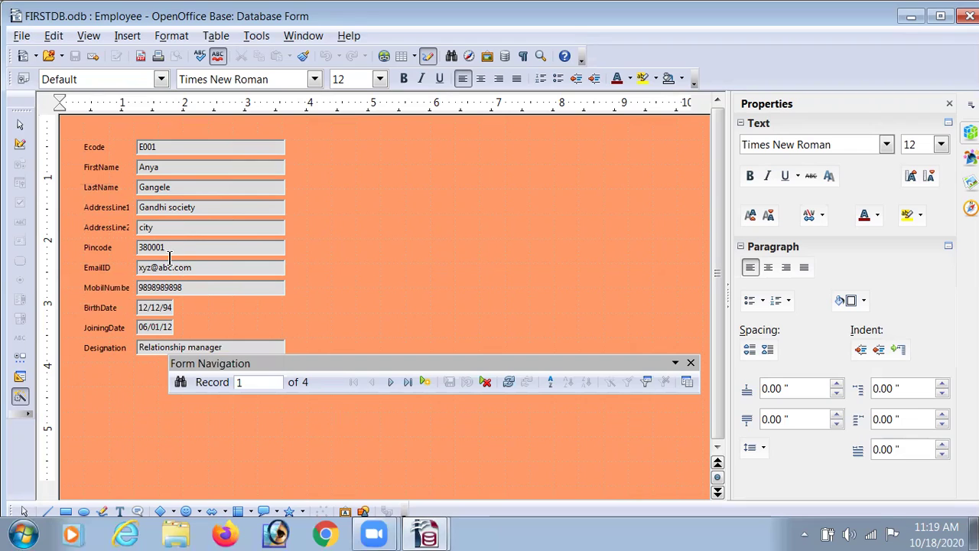
pyautogui.click(21, 145)
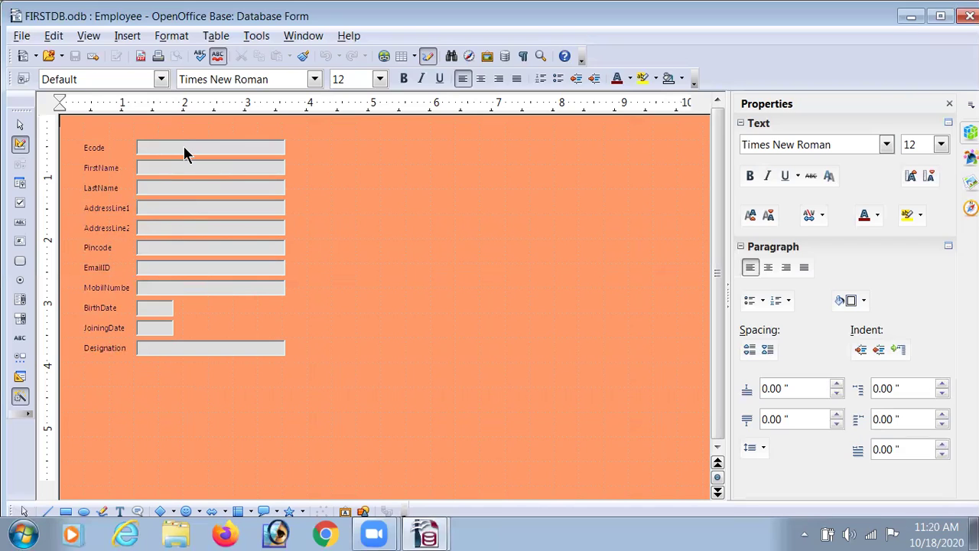
# Select only the Ecode label within its group and show the general properties of that control
pyautogui.click(105, 151)
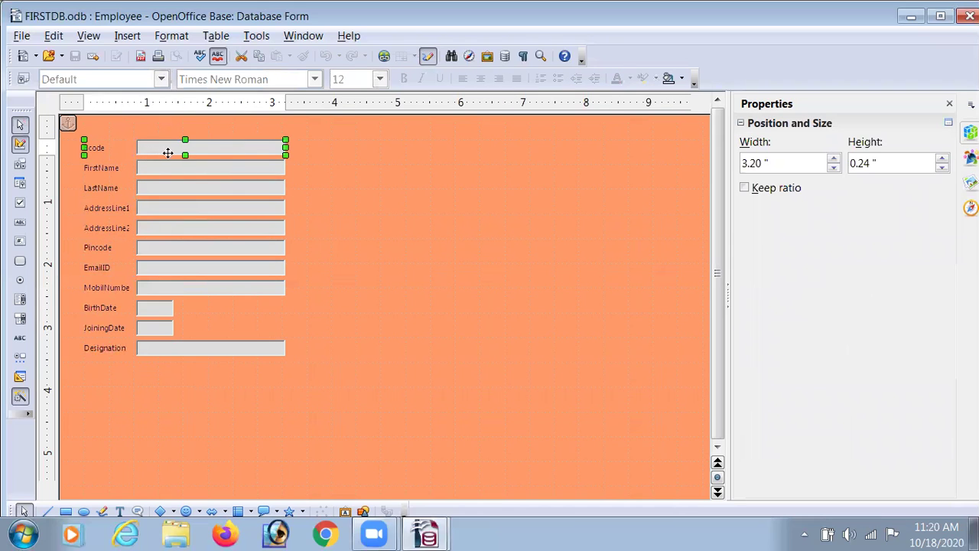
pyautogui.keyDown('ctrl'); pyautogui.click(103, 151); pyautogui.keyUp('ctrl')
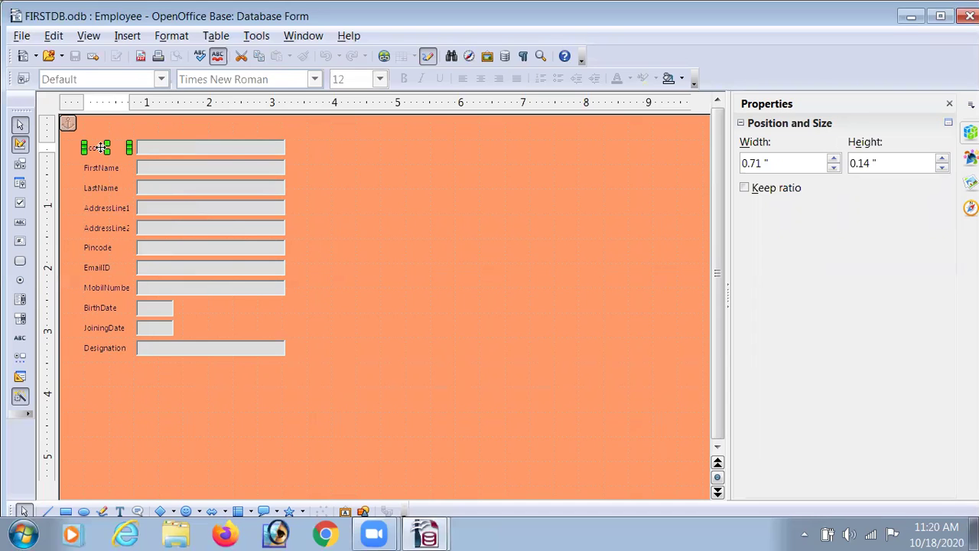
pyautogui.rightClick(102, 149)
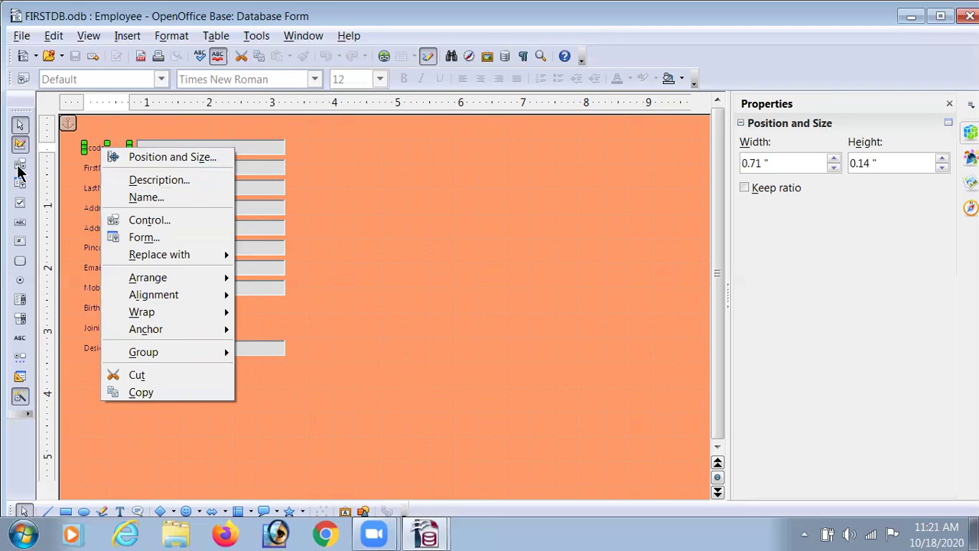
pyautogui.click(149, 220)
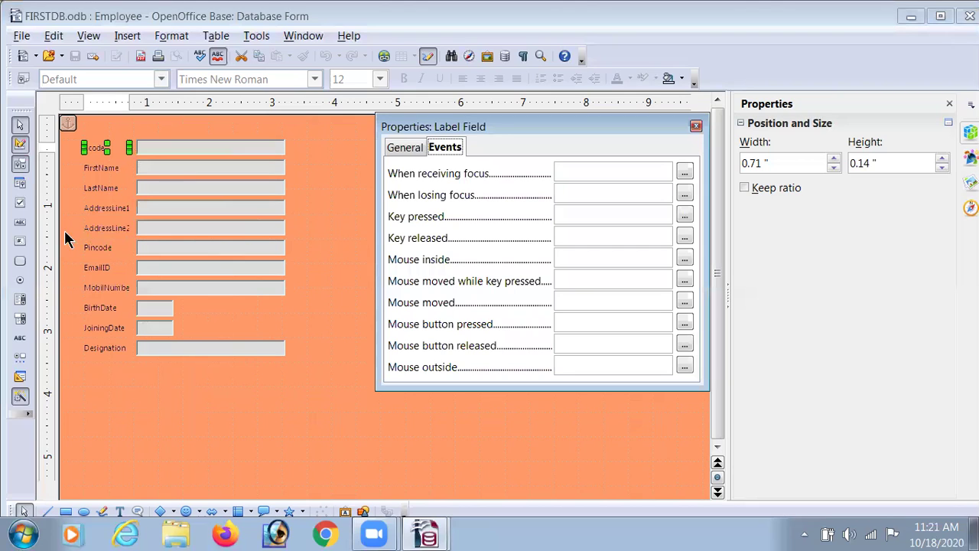
pyautogui.click(395, 150)
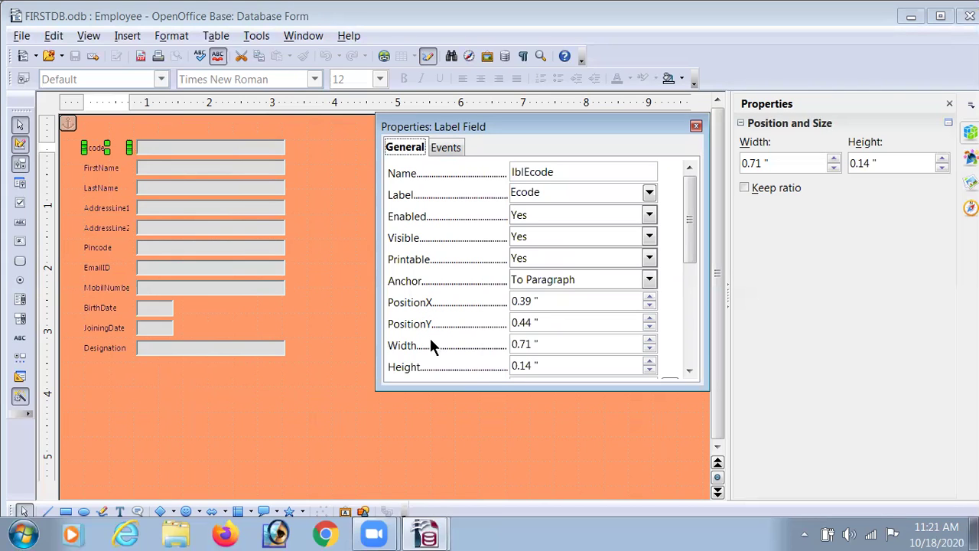
# Examine the full list of general properties of the Ecode label, from Name and Label to Help URL
pyautogui.click(689, 373)
pyautogui.click(689, 373)
pyautogui.click(689, 372)
pyautogui.click(689, 373)
pyautogui.click(689, 372)
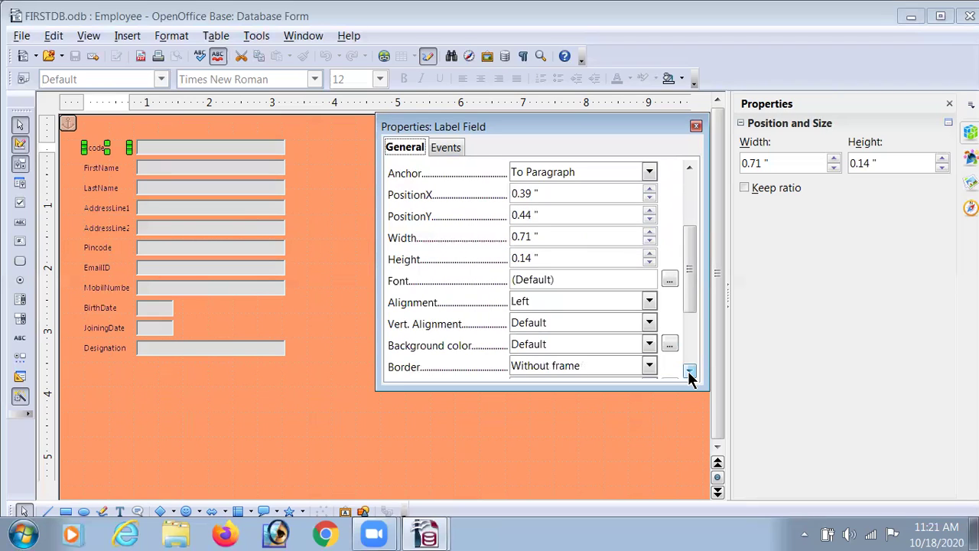
pyautogui.click(689, 373)
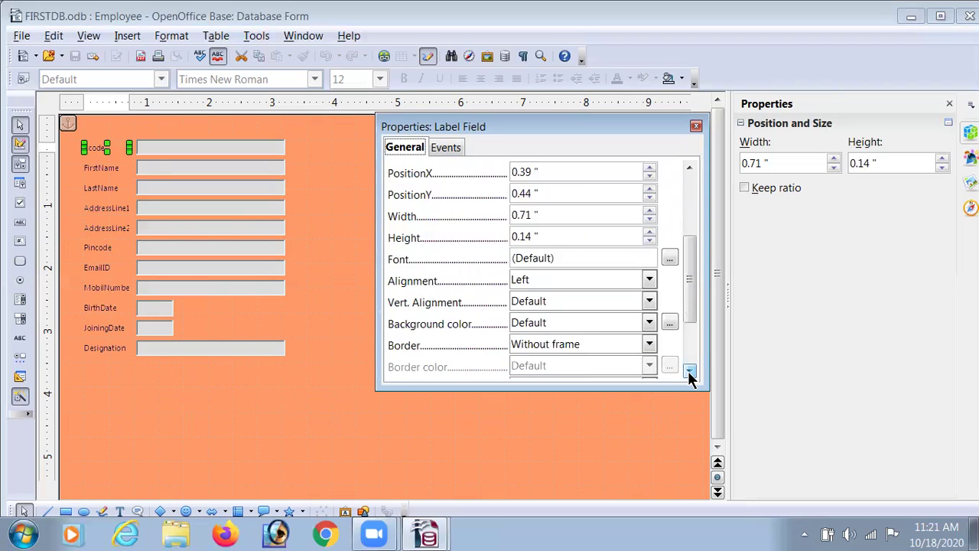
pyautogui.click(689, 373)
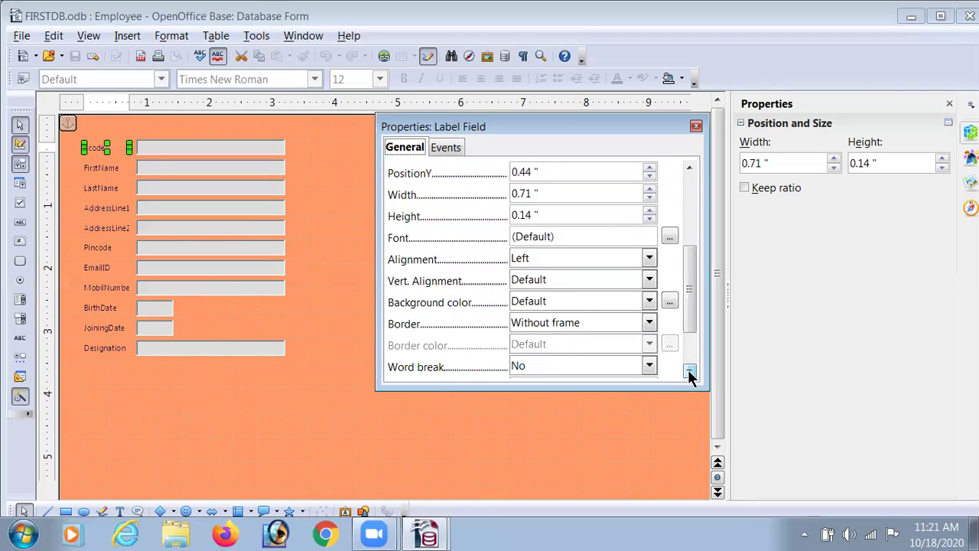
pyautogui.click(689, 372)
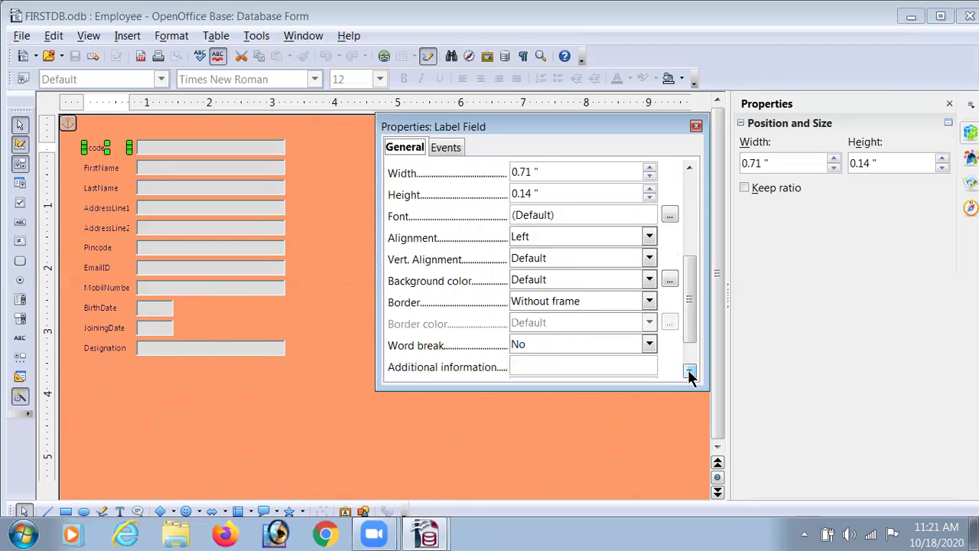
pyautogui.click(689, 372)
pyautogui.click(689, 372)
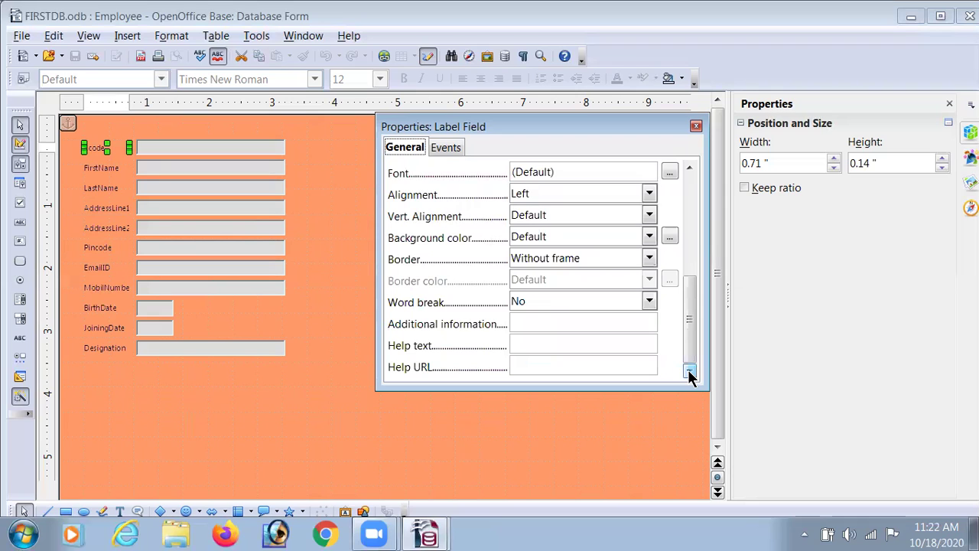
pyautogui.moveTo(692, 342); pyautogui.dragTo(696, 199)
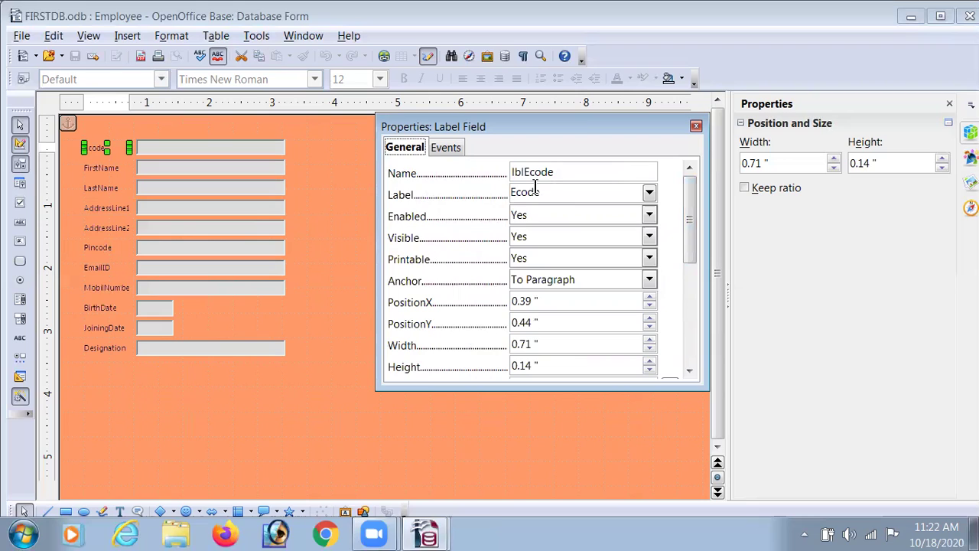
# Change the Ecode label's text to EmployeeCode and close its properties
pyautogui.click(566, 193)
pyautogui.press('BackSpace')
pyautogui.press('BackSpace')
pyautogui.press('BackSpace')
pyautogui.press('BackSpace')
pyautogui.press('BackSpace')
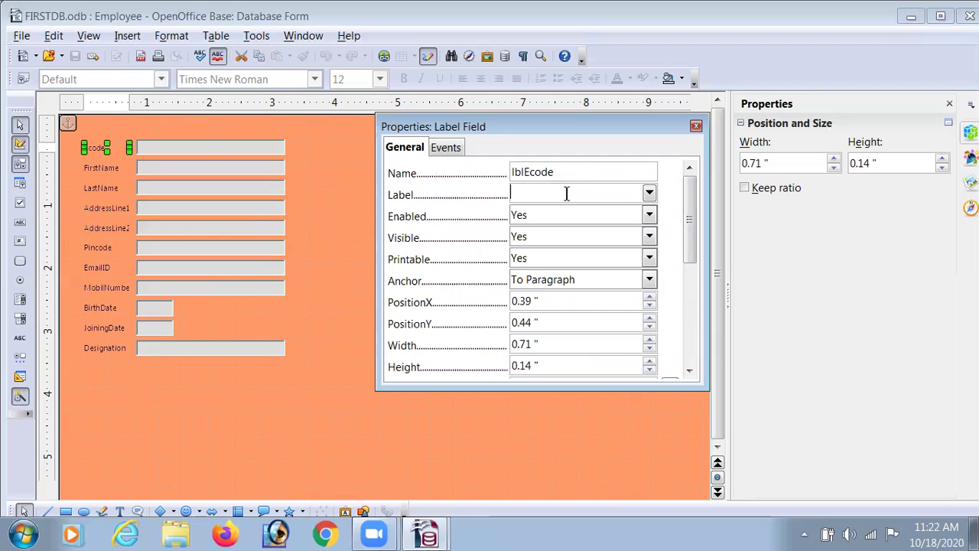
pyautogui.write('Em')
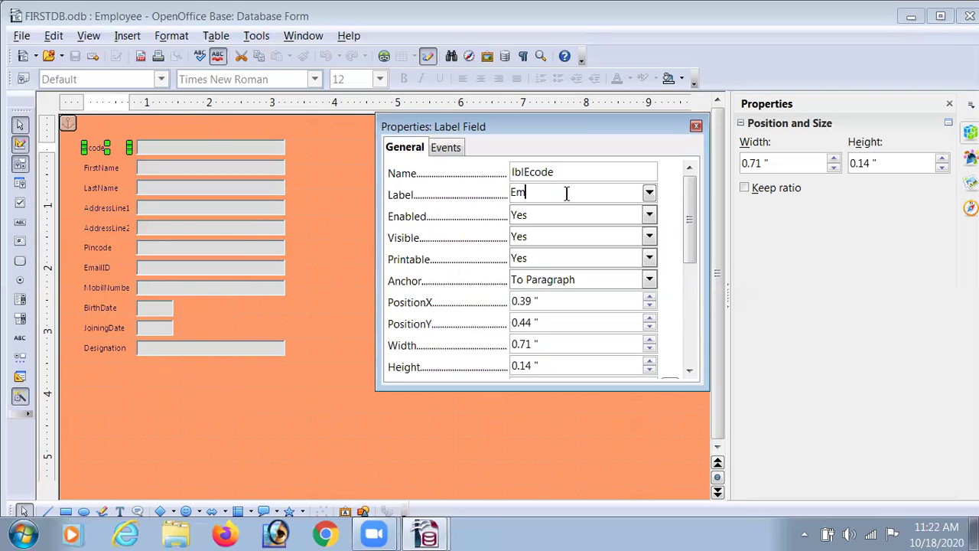
pyautogui.write('ployeeCode')
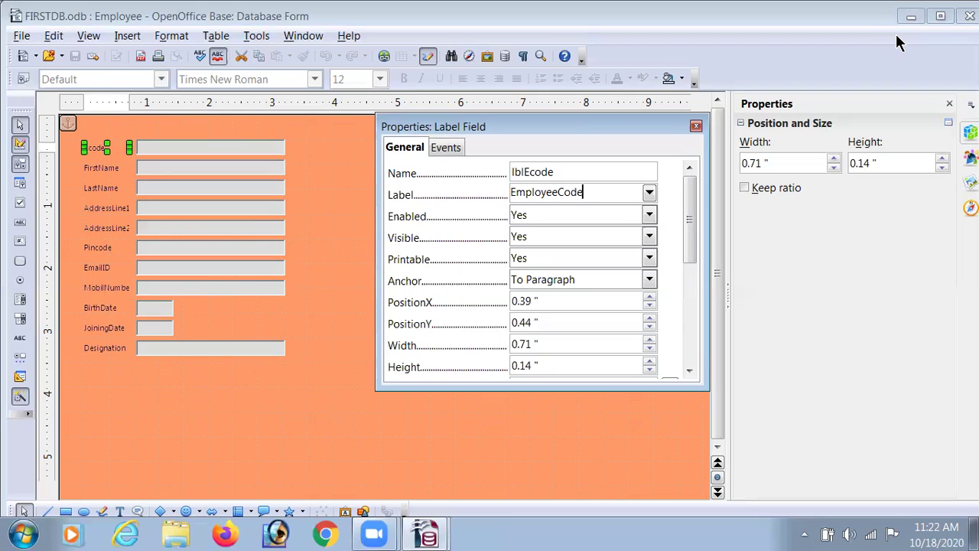
pyautogui.click(696, 127)
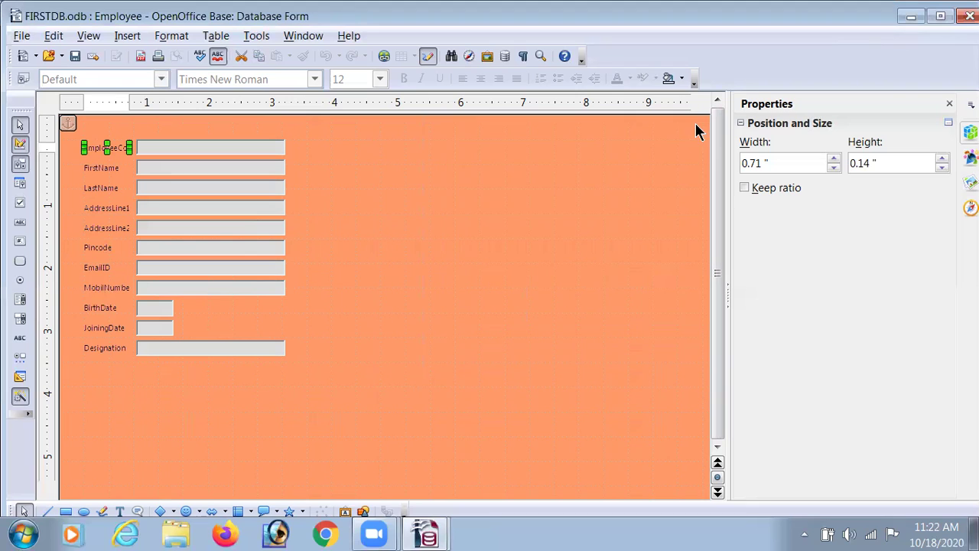
pyautogui.click(396, 185)
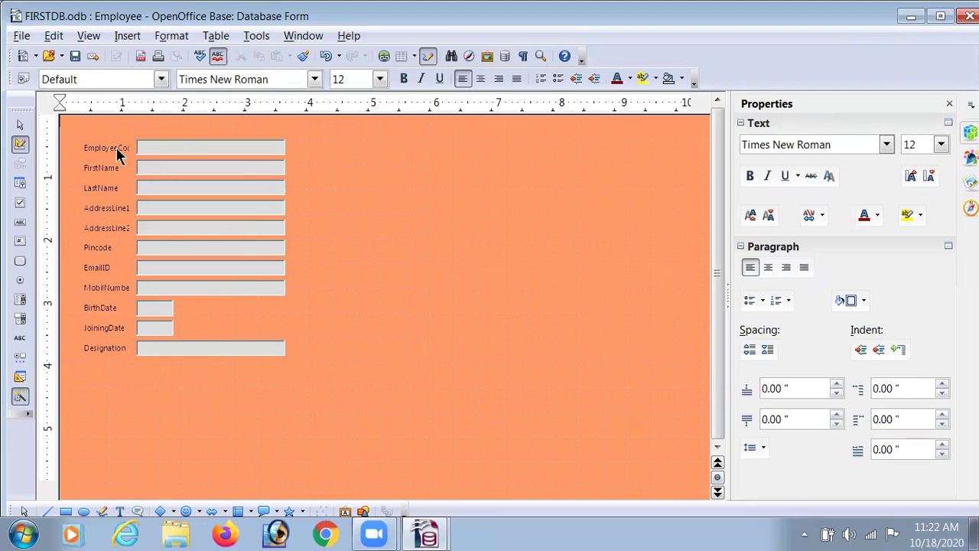
# Move only the EmployeeCode text box horizontally to the right, starting where the FirstName box ends
pyautogui.click(115, 150)
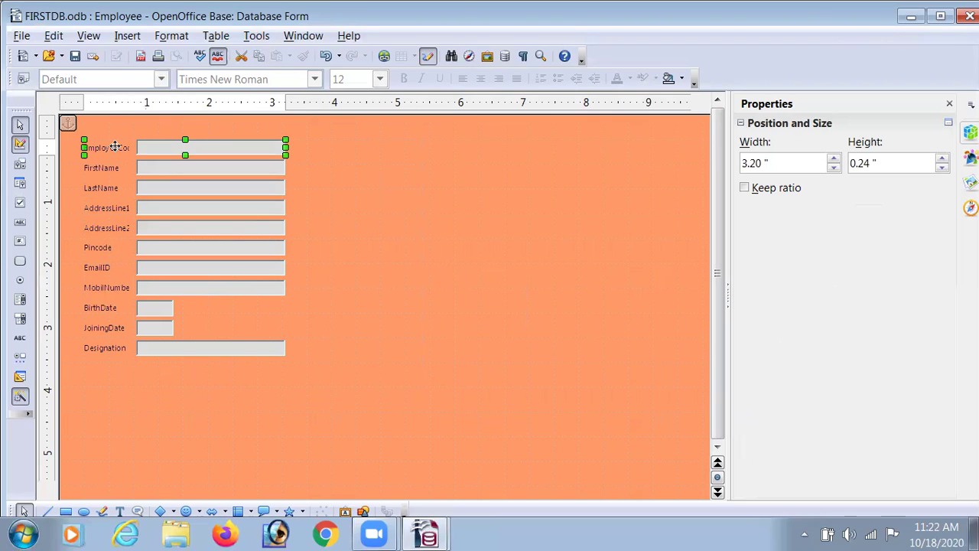
pyautogui.keyDown('ctrl'); pyautogui.click(114, 147); pyautogui.keyUp('ctrl')
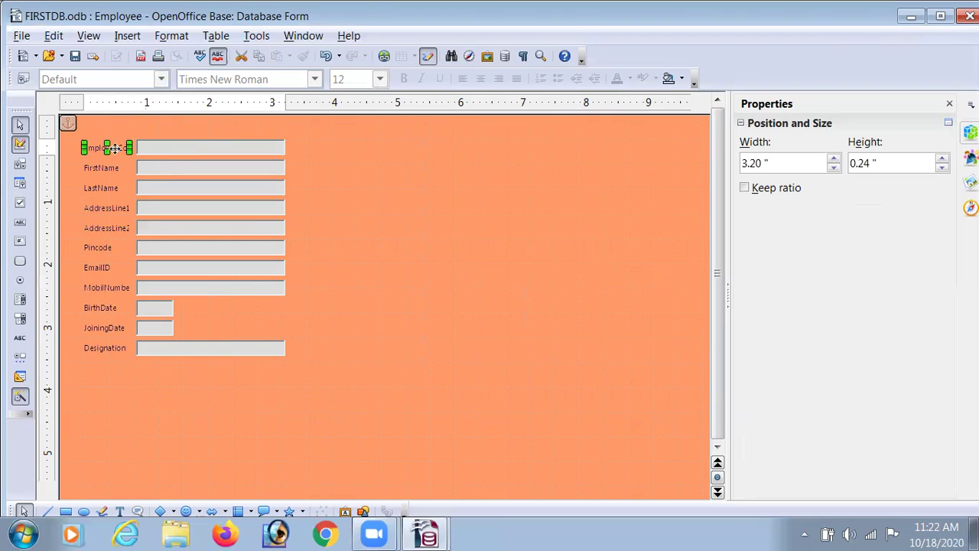
pyautogui.keyDown('ctrl'); pyautogui.click(185, 147); pyautogui.keyUp('ctrl')
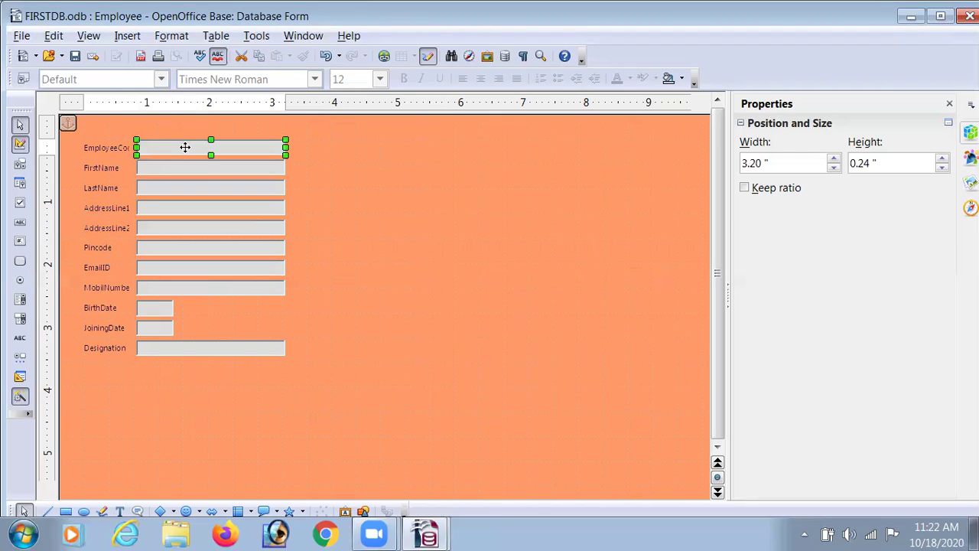
pyautogui.moveTo(185, 147); pyautogui.dragTo(332, 147)
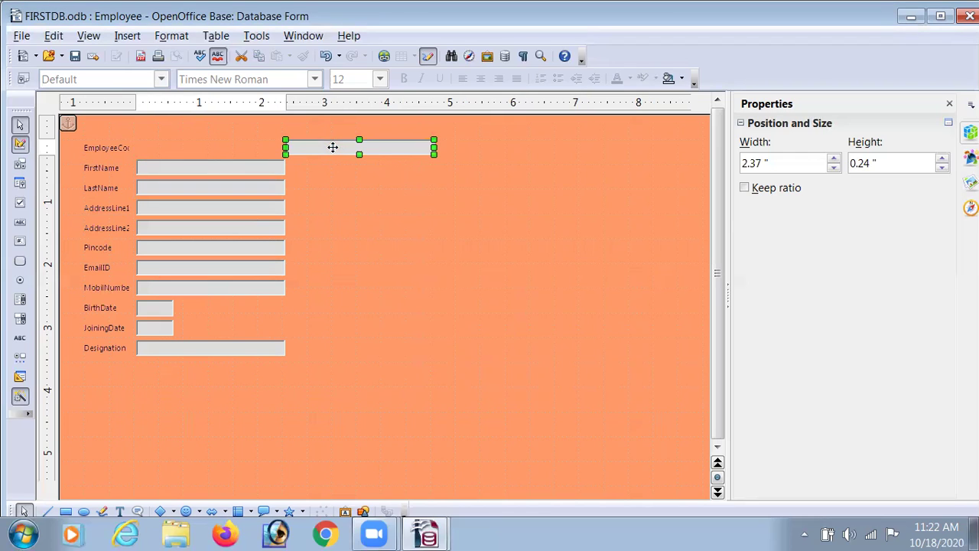
# Widen the EmployeeCode label alone to about 1.31 inches so its full text fits
pyautogui.click(103, 149)
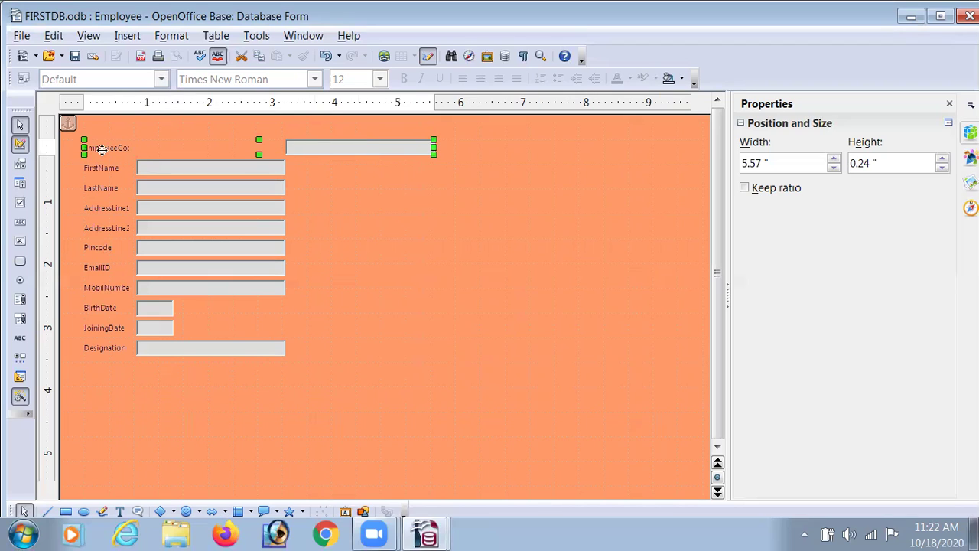
pyautogui.click(122, 148)
pyautogui.moveTo(129, 147); pyautogui.dragTo(167, 149)
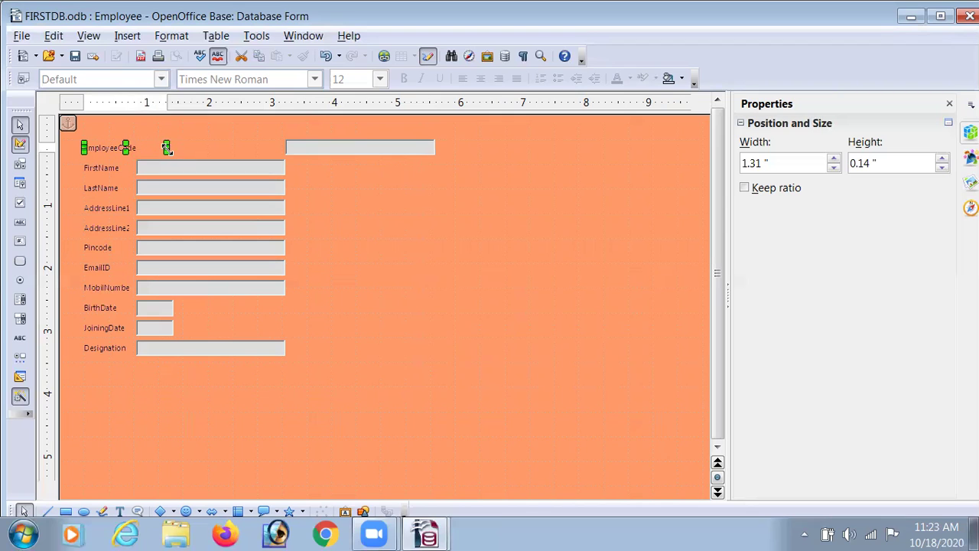
pyautogui.click(182, 146)
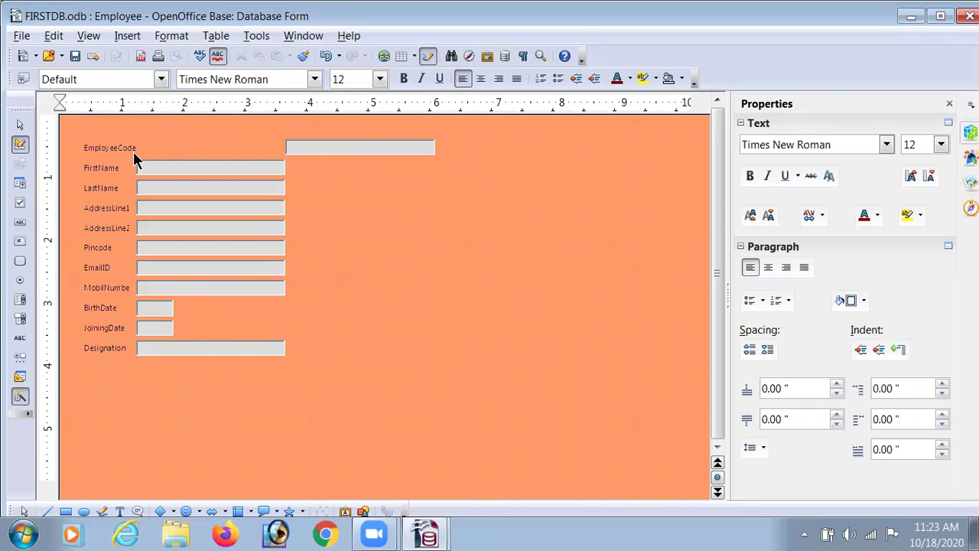
# Set the EmployeeCode label's font size to 11 in its control properties and close the properties
pyautogui.click(127, 153)
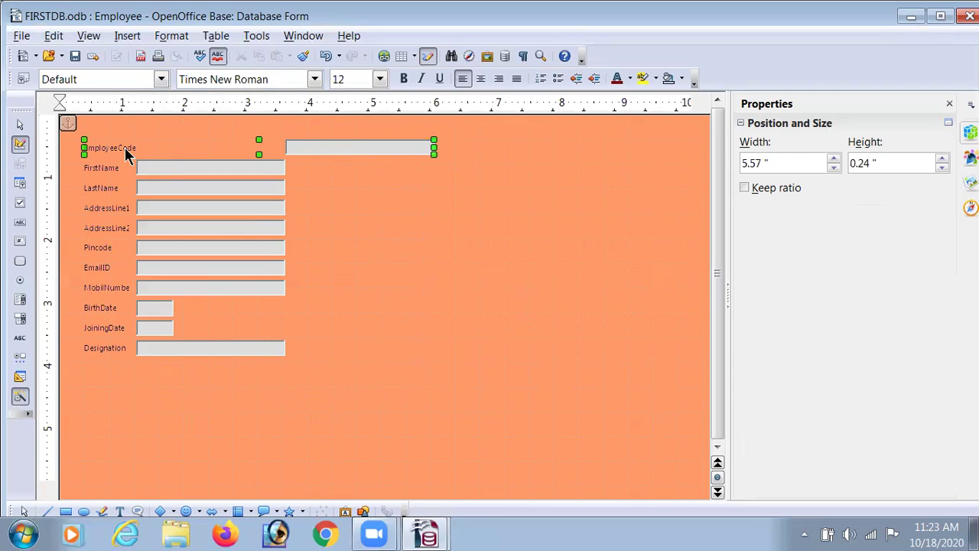
pyautogui.keyDown('ctrl'); pyautogui.click(126, 147); pyautogui.keyUp('ctrl')
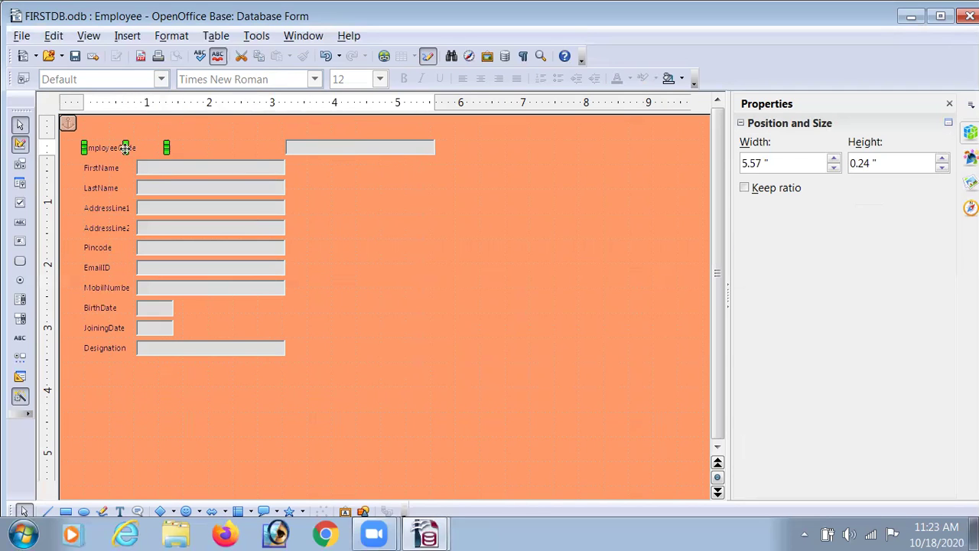
pyautogui.rightClick(126, 147)
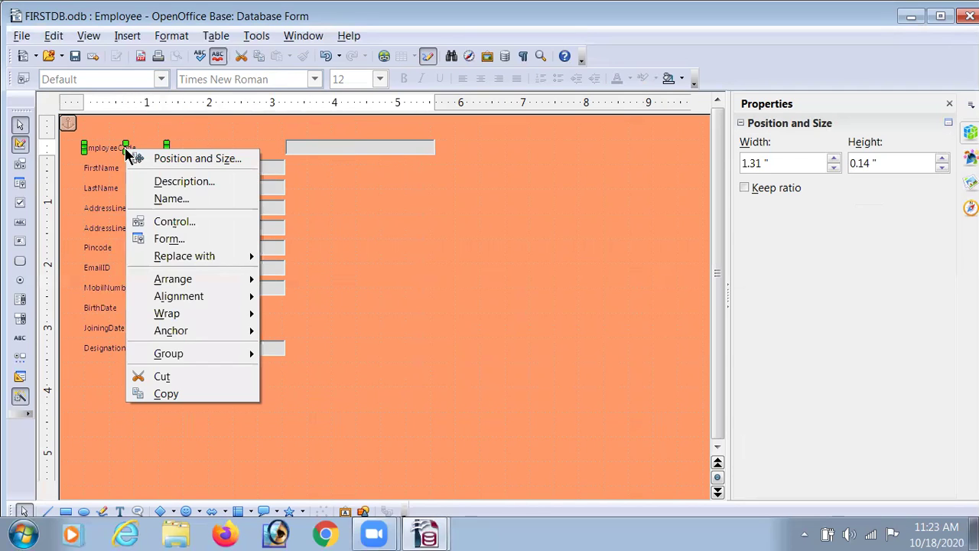
pyautogui.click(161, 225)
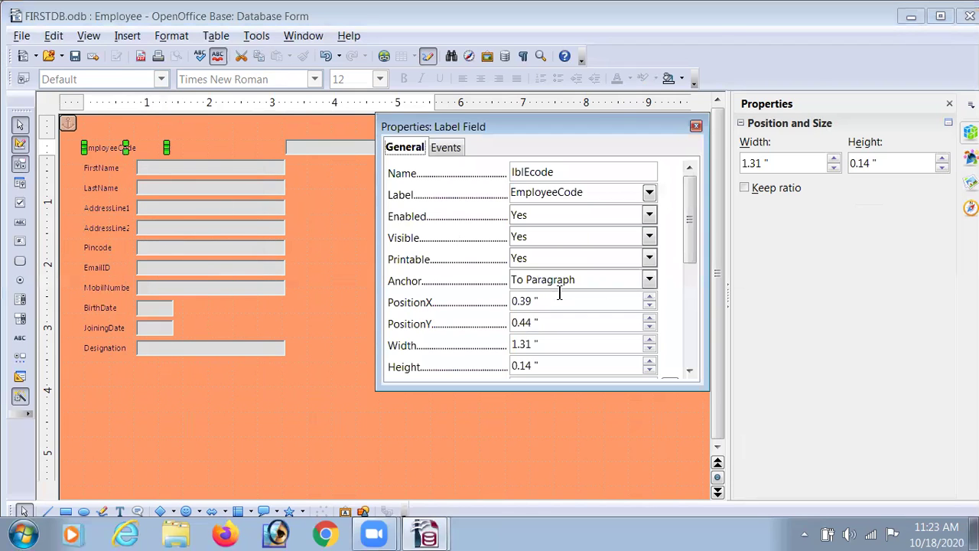
pyautogui.moveTo(693, 209); pyautogui.dragTo(693, 239)
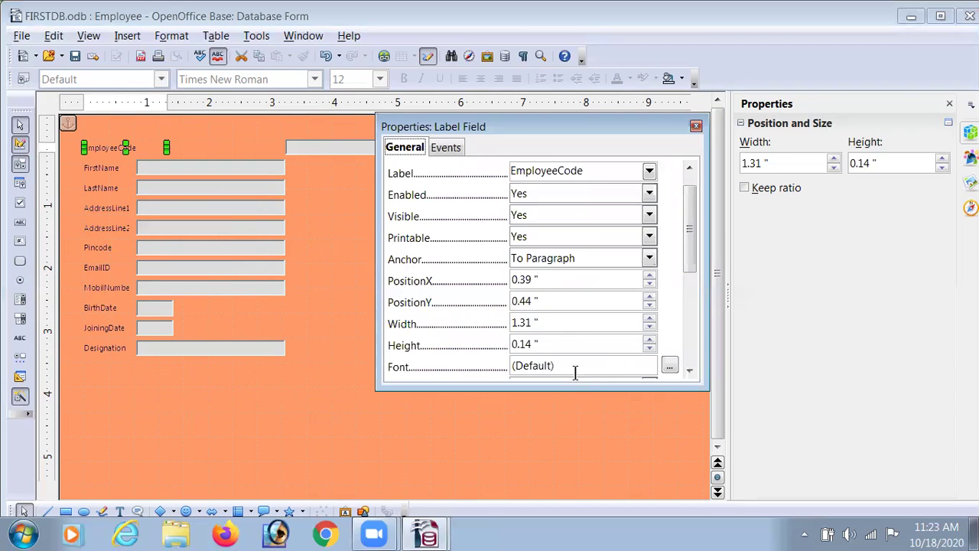
pyautogui.click(670, 367)
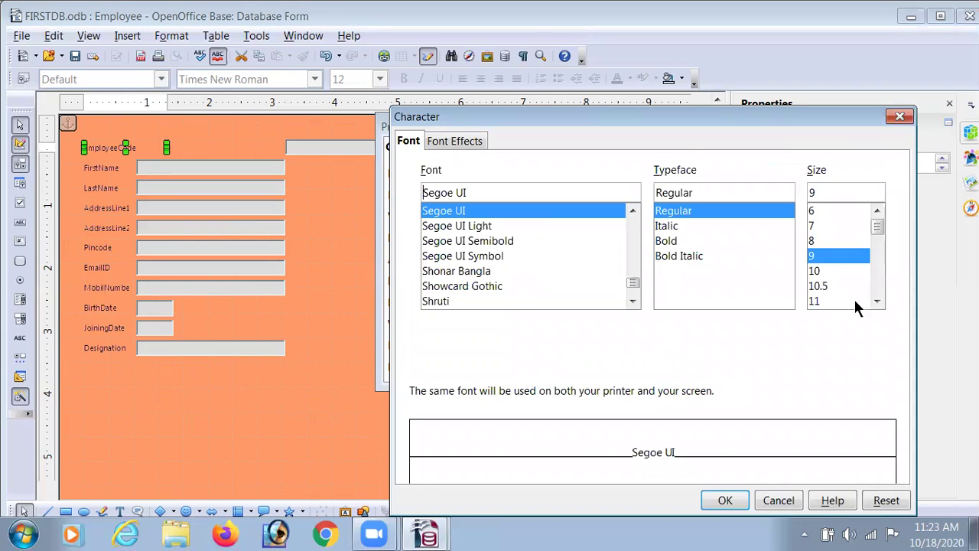
pyautogui.click(876, 302)
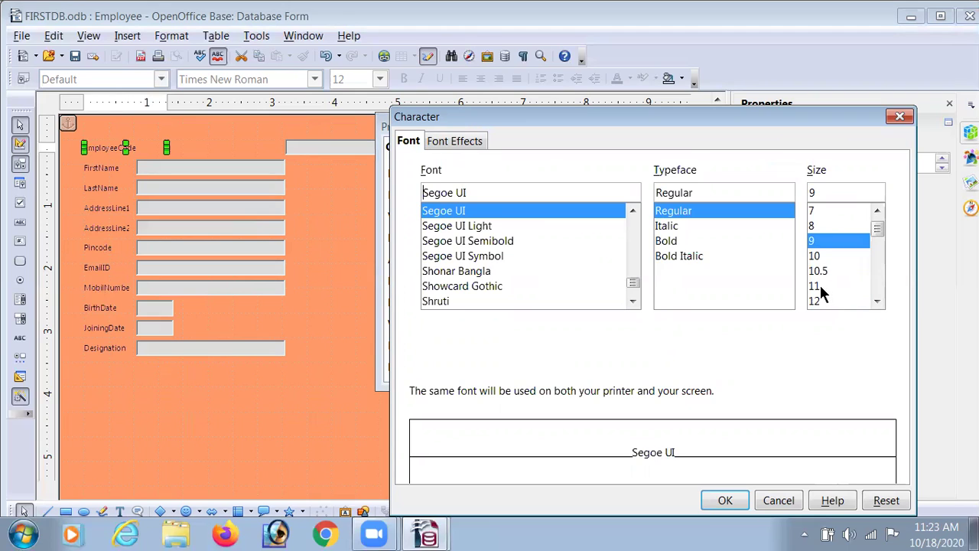
pyautogui.click(820, 287)
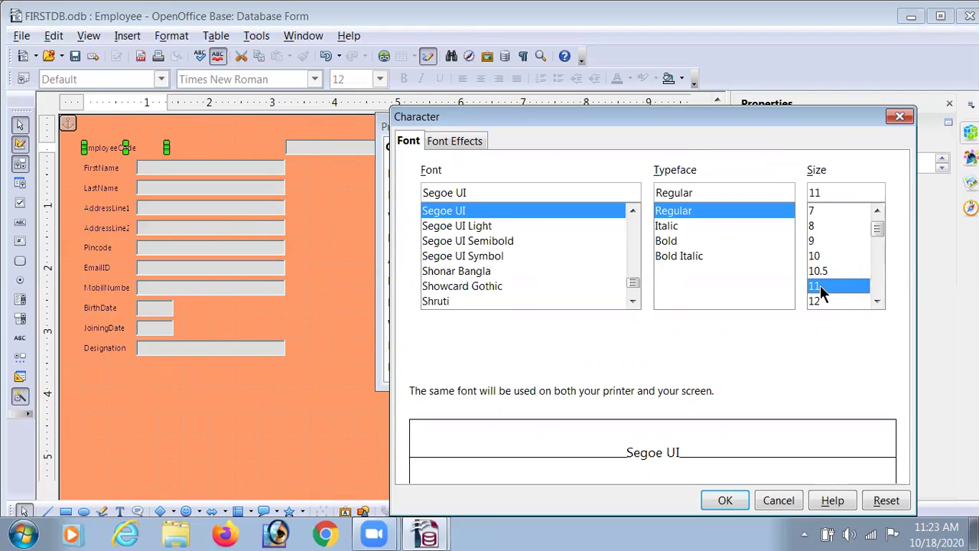
pyautogui.click(725, 501)
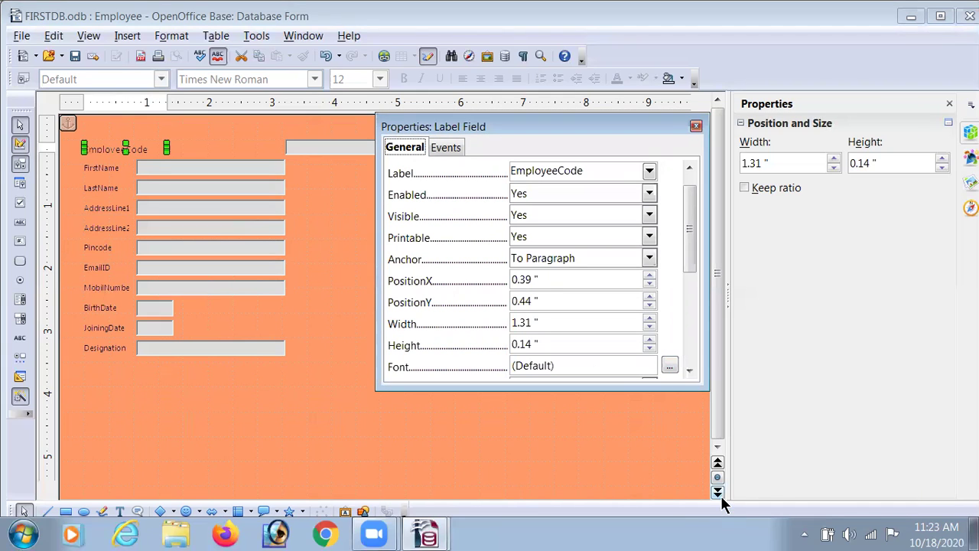
pyautogui.click(695, 127)
pyautogui.click(515, 197)
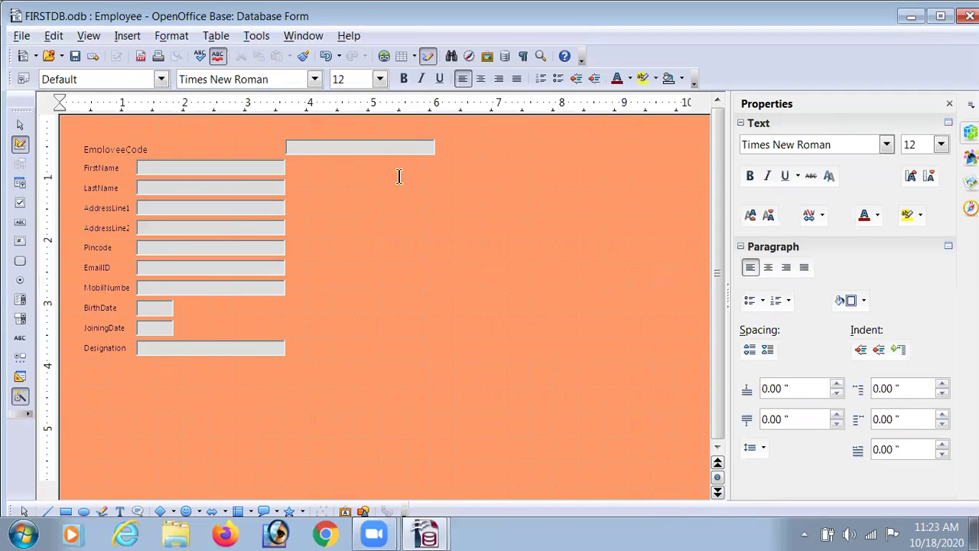
# Move only the EmployeeCode text box back beside its label, just past the end of the label text
pyautogui.click(21, 124)
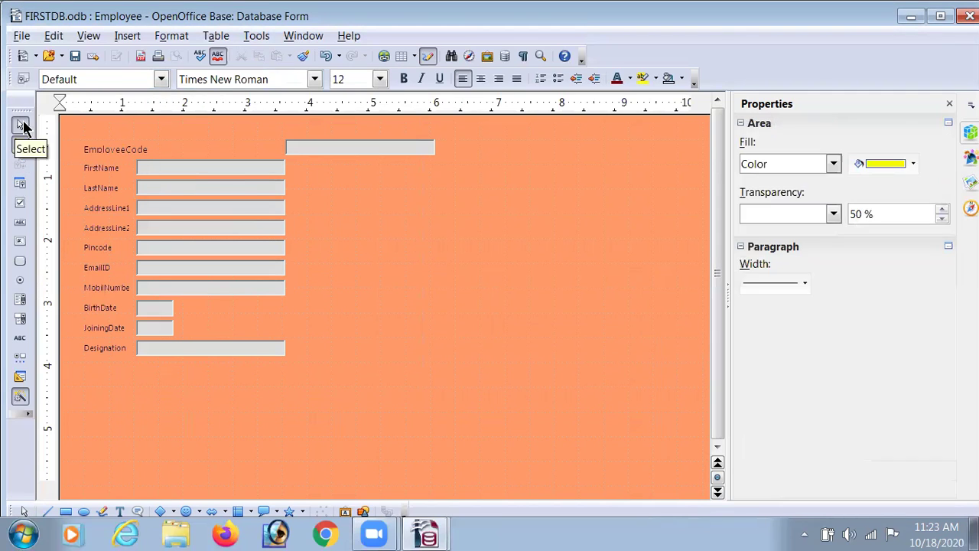
pyautogui.click(374, 150)
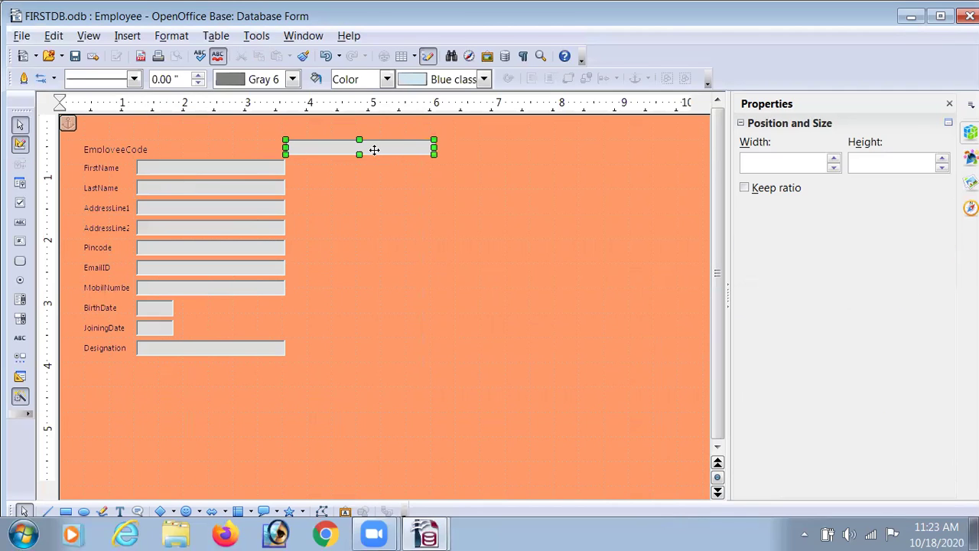
pyautogui.moveTo(374, 150); pyautogui.dragTo(244, 149)
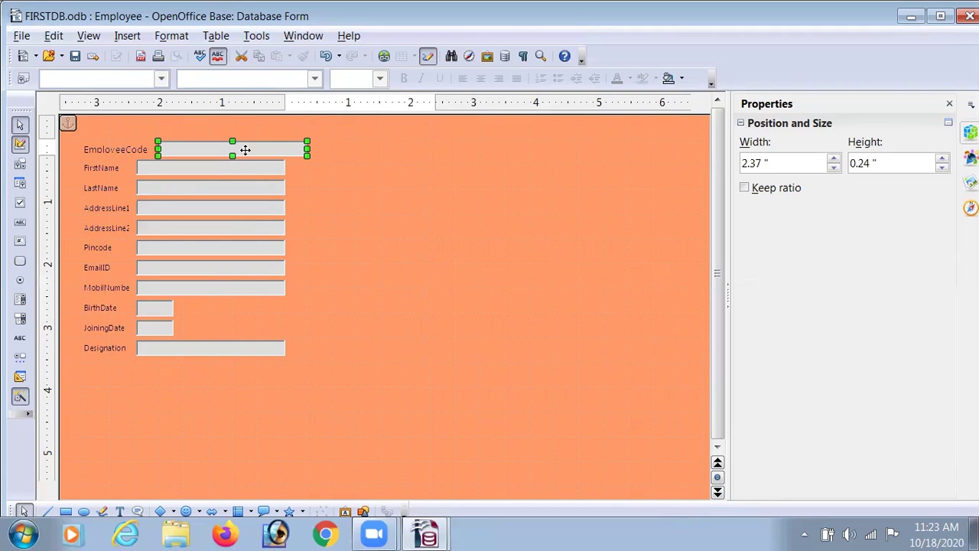
pyautogui.click(367, 164)
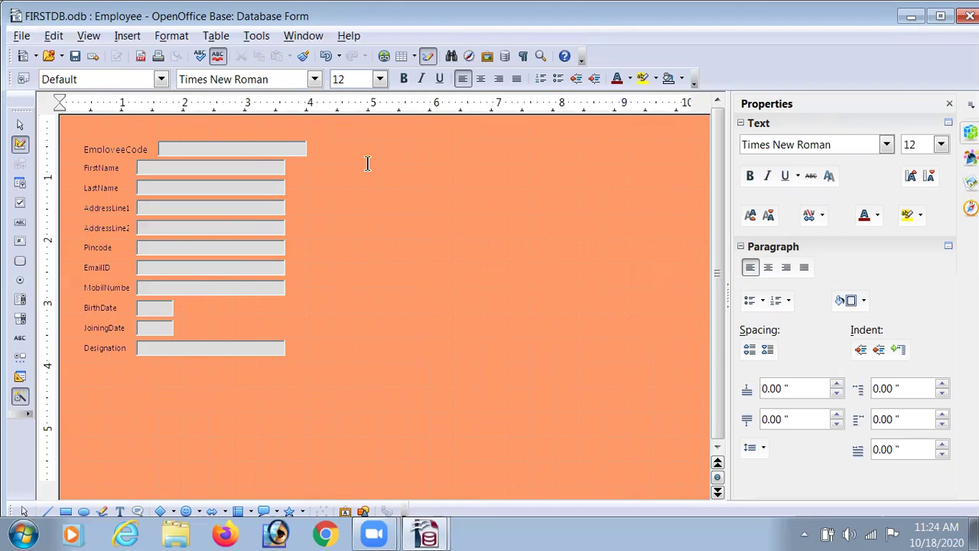
# Widen the EmployeeCode text box to about 6.04 inches and shift it slightly away from its label
pyautogui.click(249, 149)
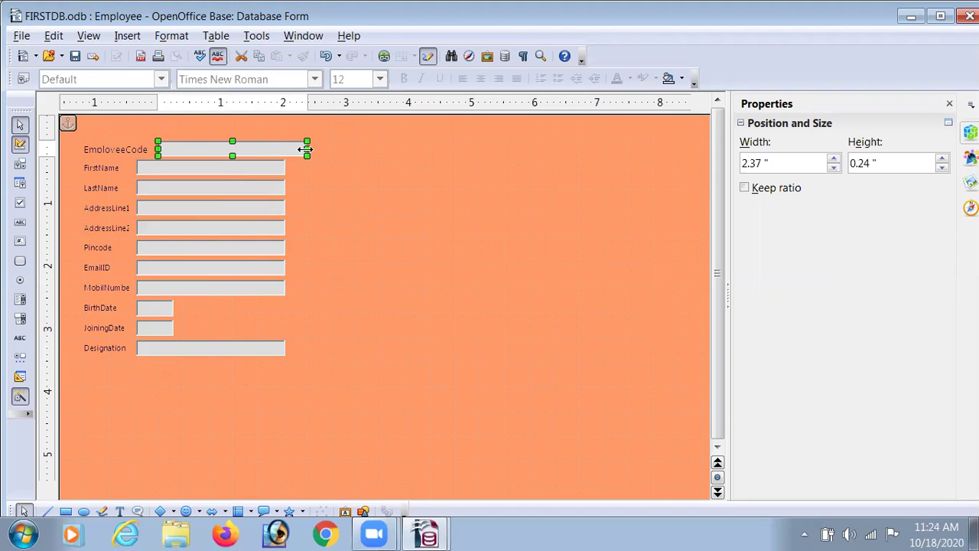
pyautogui.moveTo(307, 149); pyautogui.dragTo(538, 149)
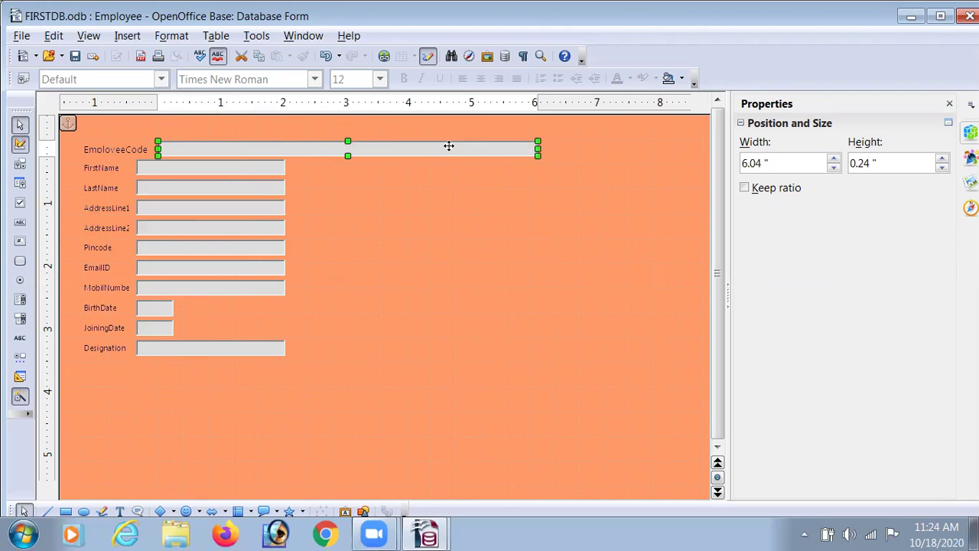
pyautogui.moveTo(444, 147)
pyautogui.mouseDown()
pyautogui.moveTo(592, 147)
pyautogui.moveTo(453, 150)
pyautogui.mouseUp()
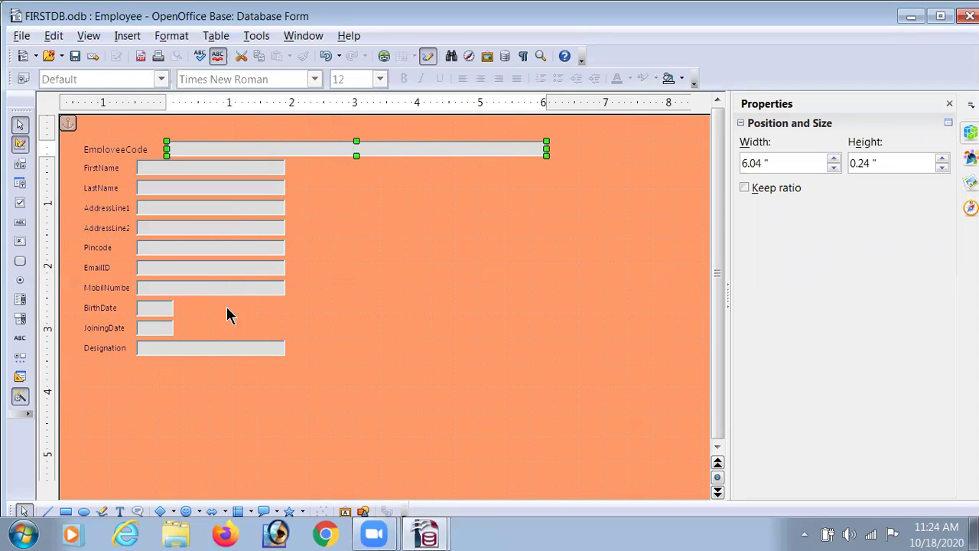
# Move the Designation label and box to the form's lower centre, and the JoiningDate pair to the right side above it
pyautogui.click(182, 354)
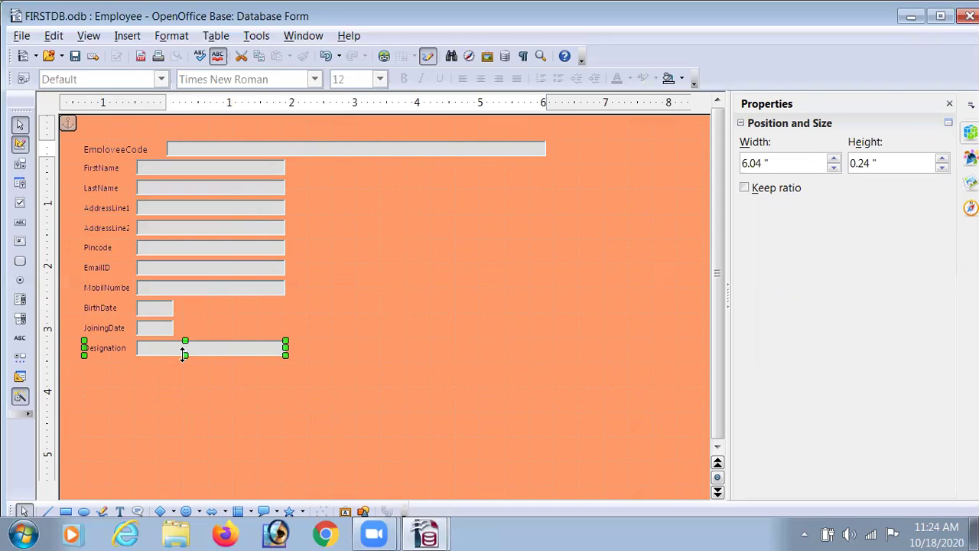
pyautogui.moveTo(200, 349); pyautogui.dragTo(403, 411)
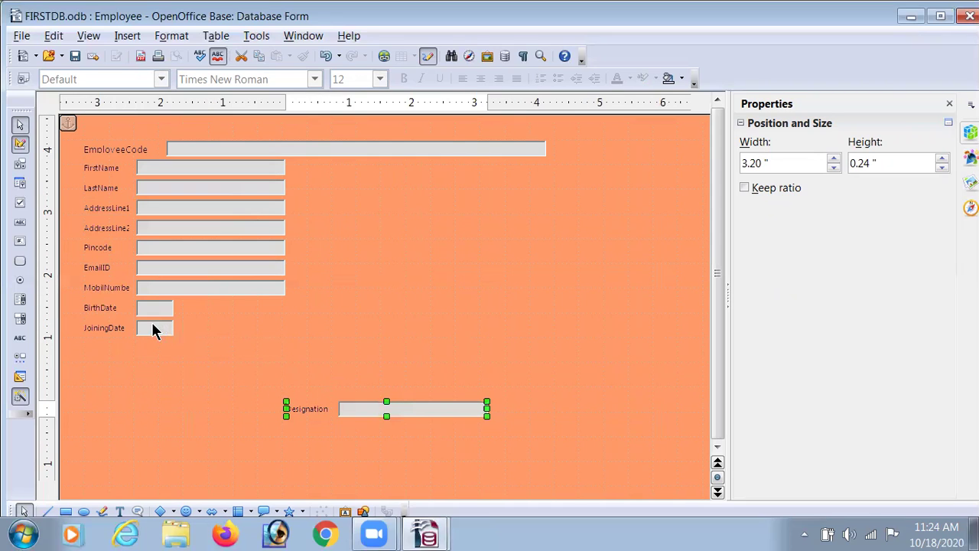
pyautogui.moveTo(153, 327); pyautogui.dragTo(597, 365)
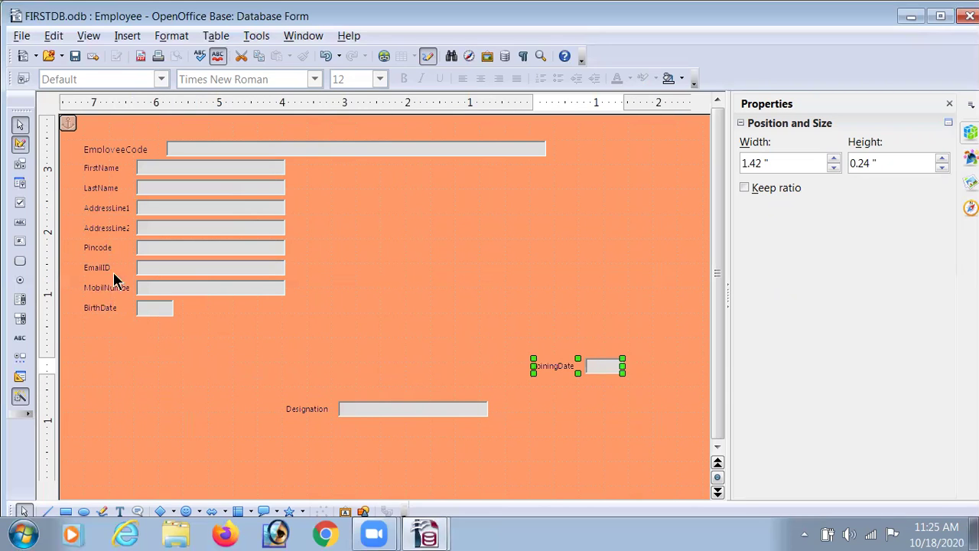
# Move the BirthDate pair down into a left column level with JoiningDate, and place the MobilNumbe pair directly above it
pyautogui.click(144, 308)
pyautogui.moveTo(144, 309); pyautogui.dragTo(205, 370)
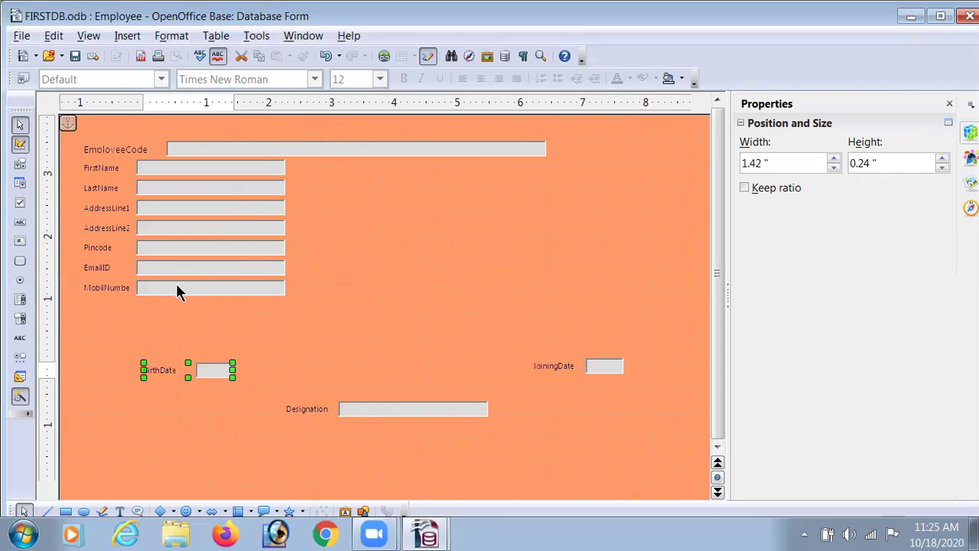
pyautogui.moveTo(177, 288); pyautogui.dragTo(234, 337)
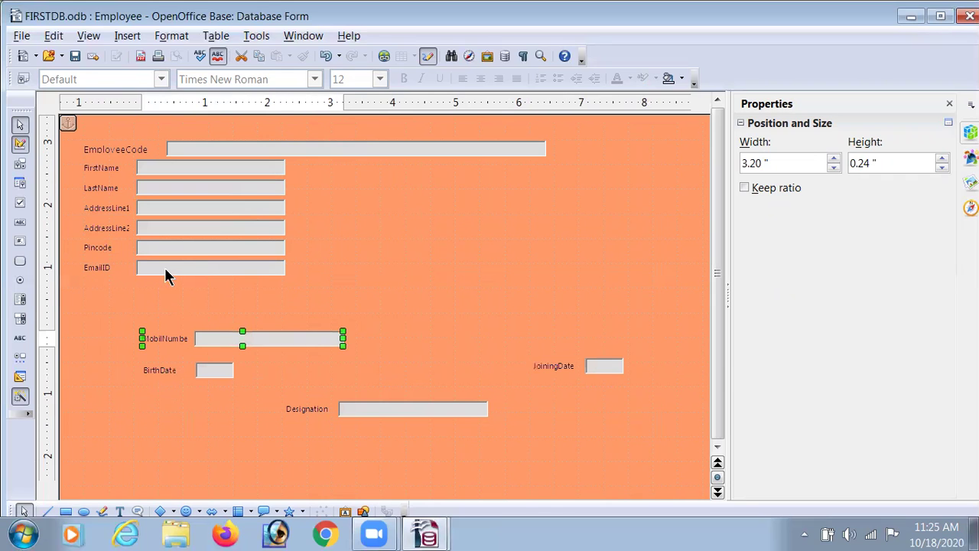
# Move the EmailID pair into the right column level with MobilNumbe, and align the JoiningDate pair beneath it
pyautogui.moveTo(176, 271); pyautogui.dragTo(590, 340)
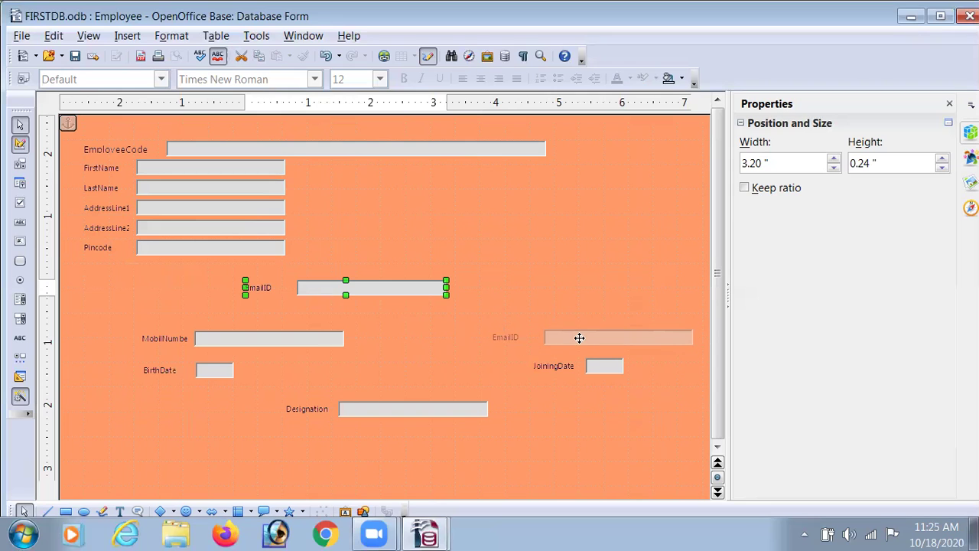
pyautogui.moveTo(579, 338); pyautogui.dragTo(579, 338)
pyautogui.moveTo(602, 370); pyautogui.dragTo(561, 367)
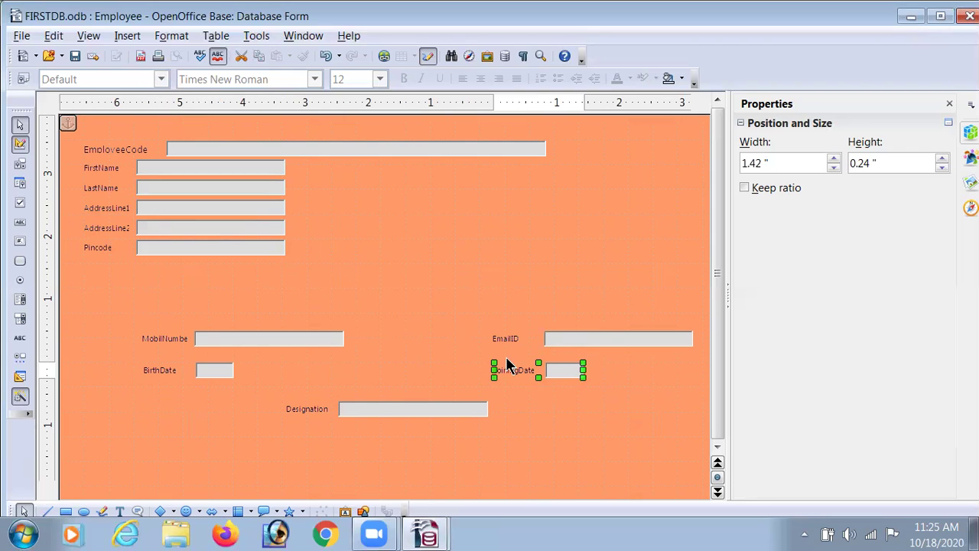
pyautogui.click(459, 298)
pyautogui.click(140, 281)
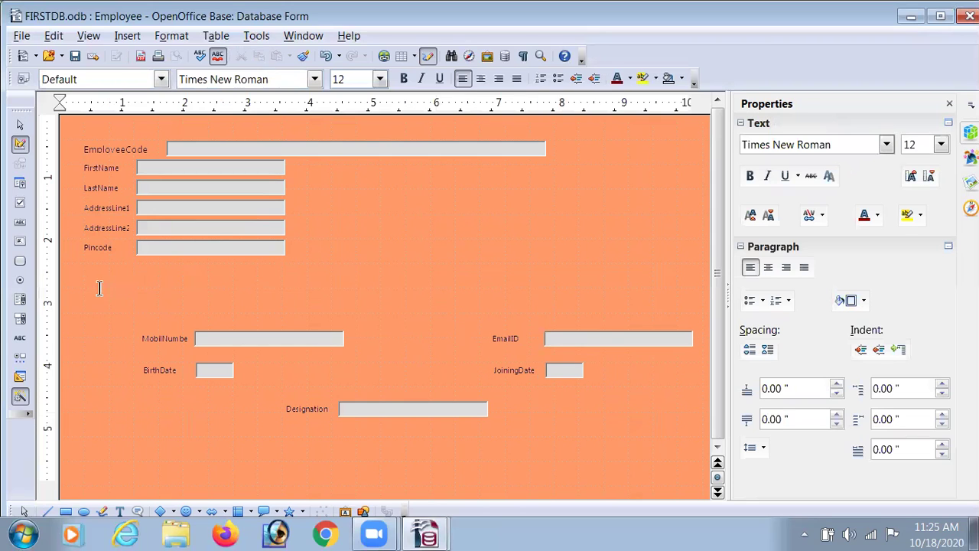
# Place the Pincode pair above MobilNumbe in the left column and the AddressLine2 pair higher up in the right column
pyautogui.moveTo(176, 248); pyautogui.dragTo(233, 303)
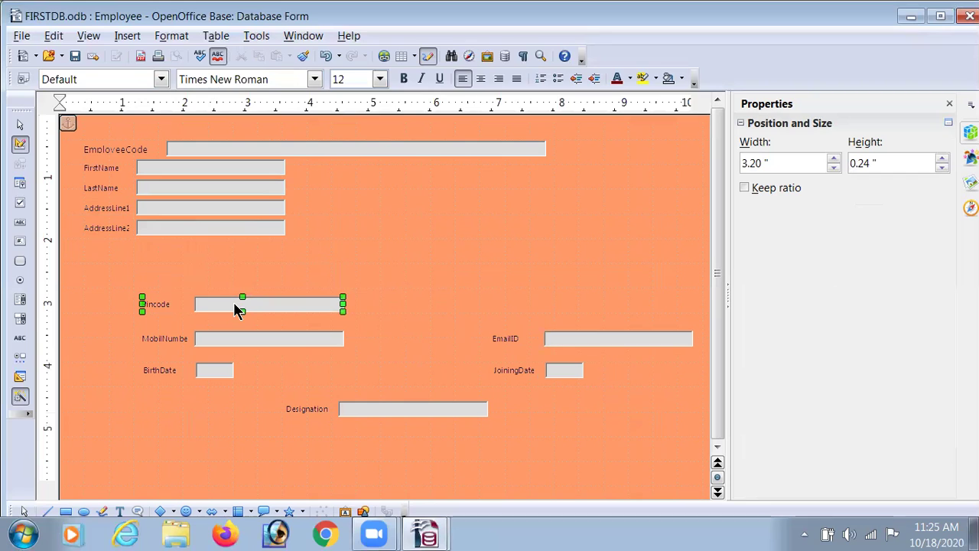
pyautogui.moveTo(194, 233); pyautogui.dragTo(415, 244)
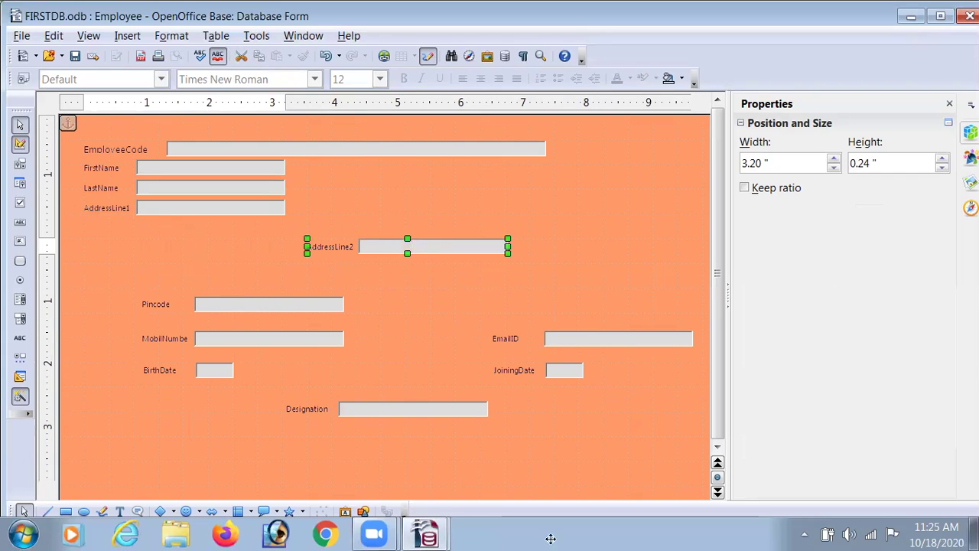
pyautogui.moveTo(526, 536); pyautogui.dragTo(592, 267)
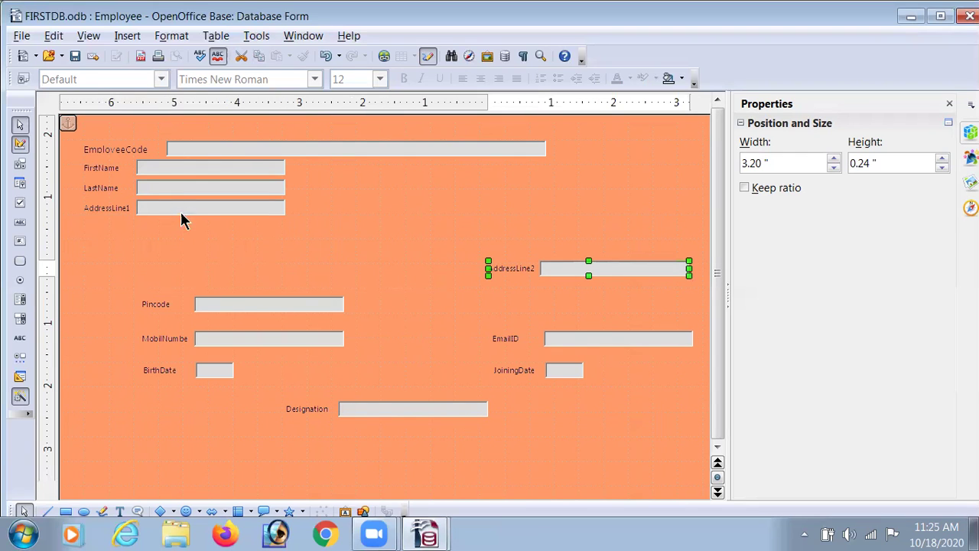
# Place AddressLine1 level with AddressLine2 in the left column, with FirstName and LastName as a row above the address fields
pyautogui.moveTo(187, 209); pyautogui.dragTo(245, 270)
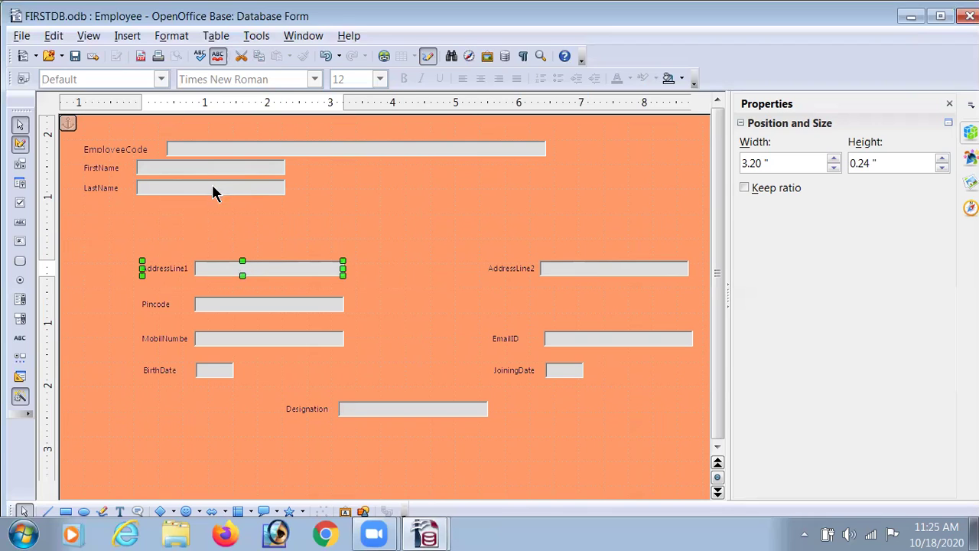
pyautogui.moveTo(213, 187); pyautogui.dragTo(615, 231)
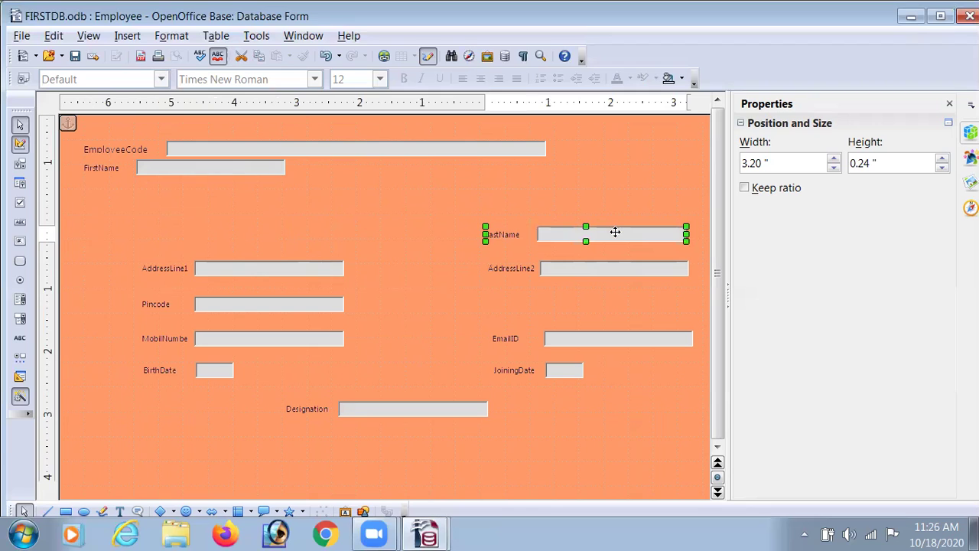
pyautogui.moveTo(618, 232); pyautogui.dragTo(622, 231)
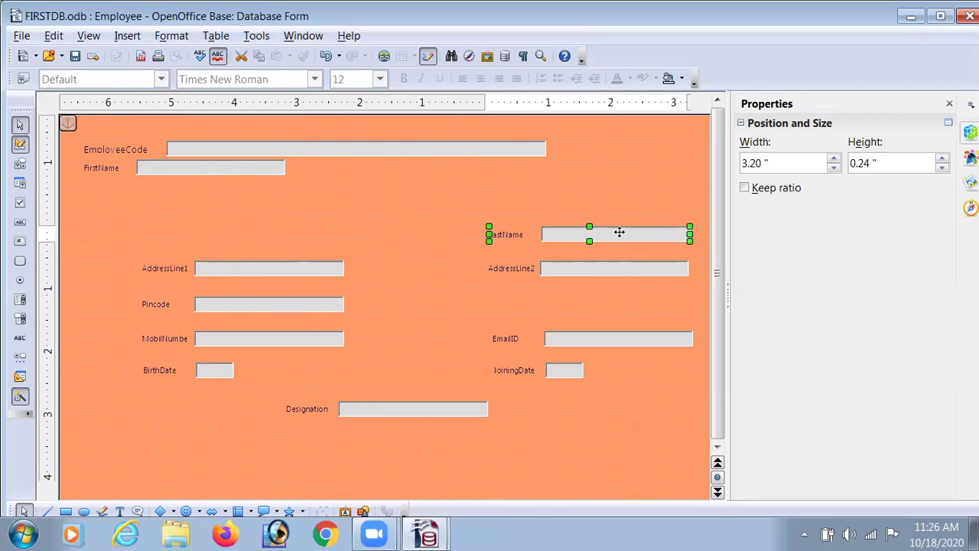
pyautogui.keyDown('shift'); pyautogui.click(184, 168); pyautogui.keyUp('shift')
pyautogui.moveTo(176, 167); pyautogui.dragTo(238, 233)
# Centre the EmployeeCode label and text box as a row above FirstName and LastName, leaving a gap between the rows
pyautogui.moveTo(319, 151); pyautogui.dragTo(406, 190)
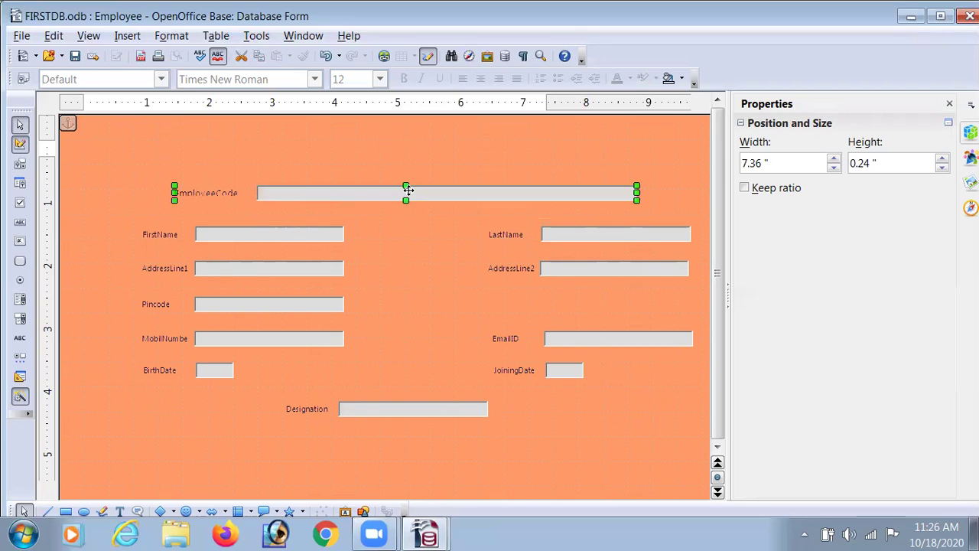
pyautogui.click(451, 164)
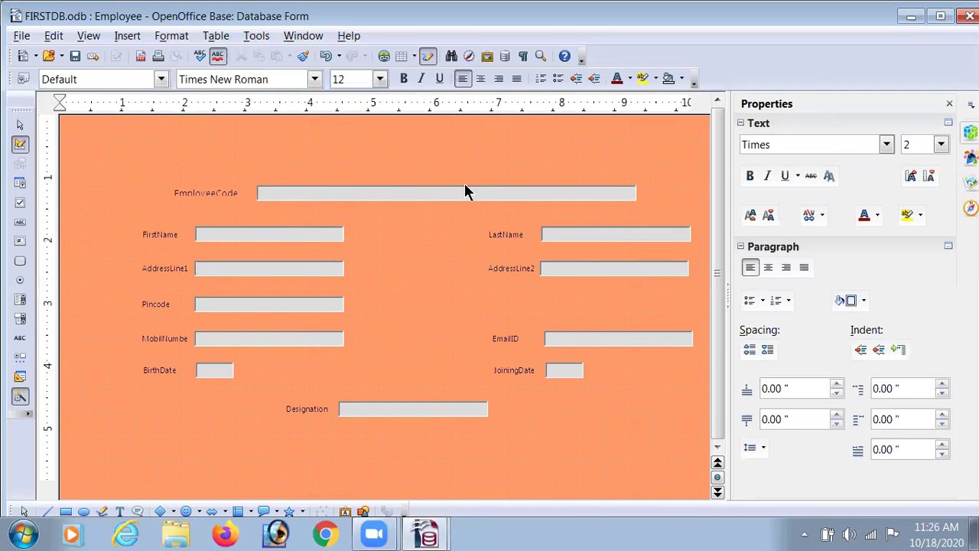
pyautogui.moveTo(463, 187); pyautogui.dragTo(468, 183)
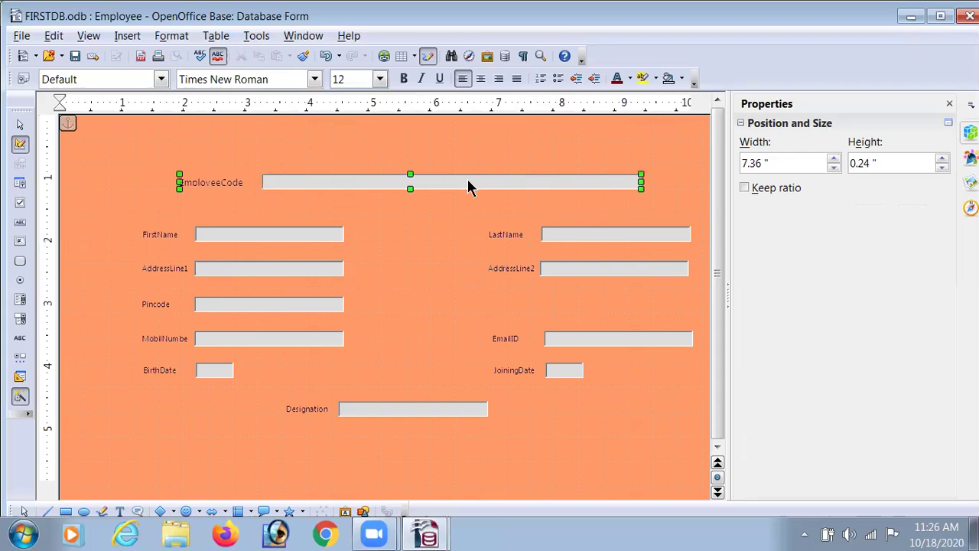
pyautogui.click(457, 212)
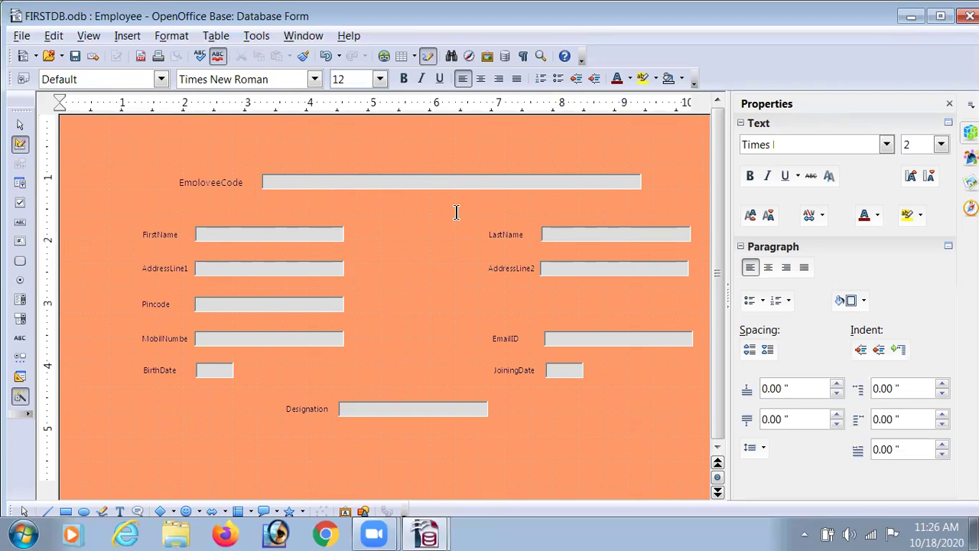
# Try the page, character and as-character anchors for the EmployeeCode label and text box, and switch back to the paragraph anchor
pyautogui.click(224, 189)
pyautogui.rightClick(225, 190)
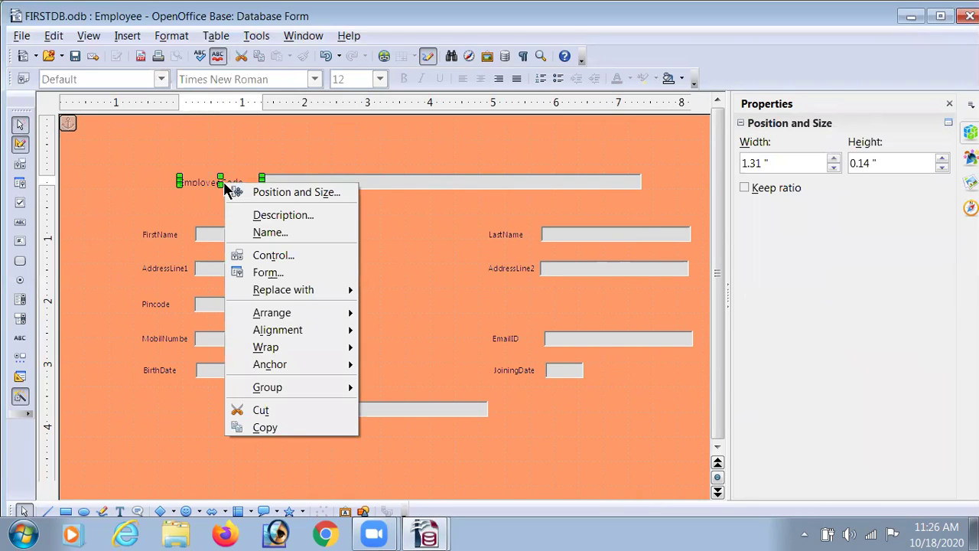
pyautogui.click(246, 194)
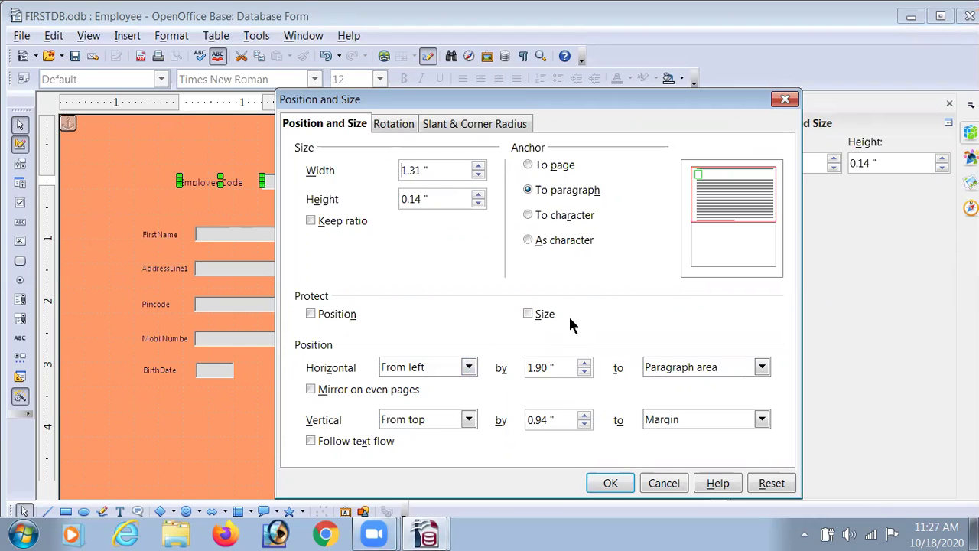
pyautogui.click(547, 170)
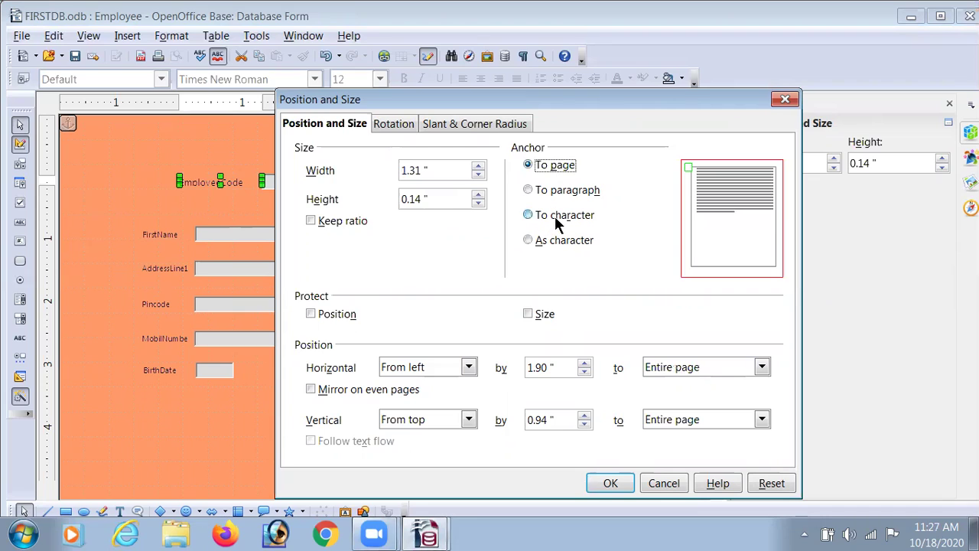
pyautogui.click(556, 218)
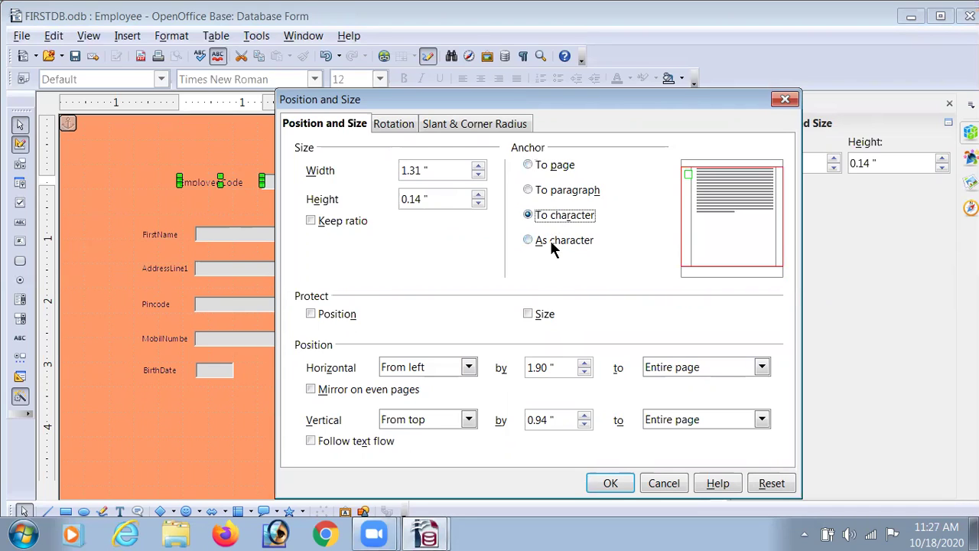
pyautogui.click(552, 245)
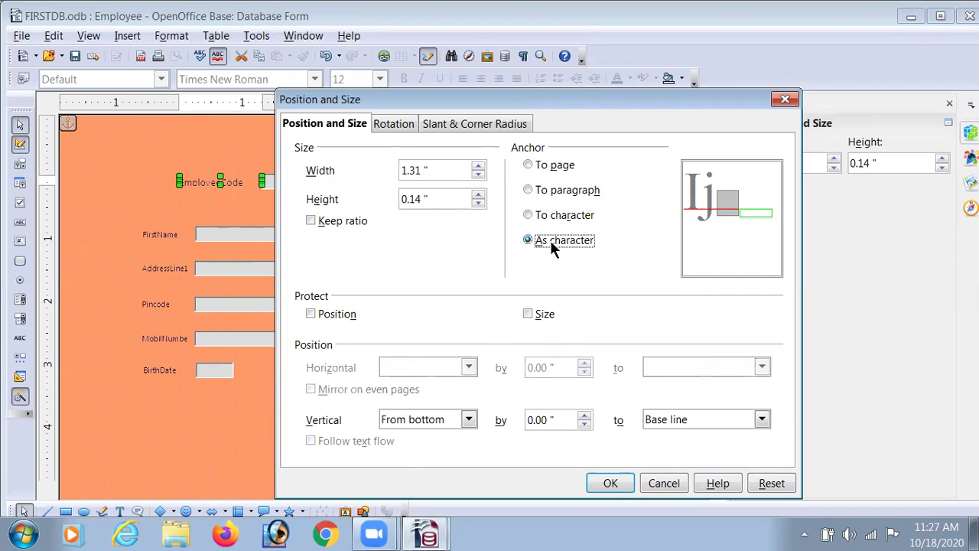
pyautogui.click(546, 191)
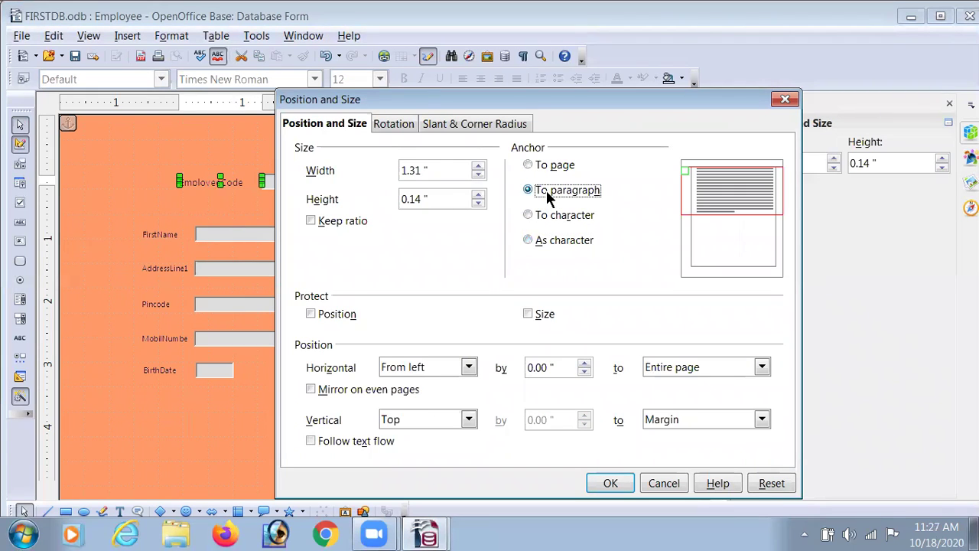
# Review the rotation and slant settings, apply the dialog, and move the EmployeeCode pair back to the row above FirstName and LastName
pyautogui.click(391, 123)
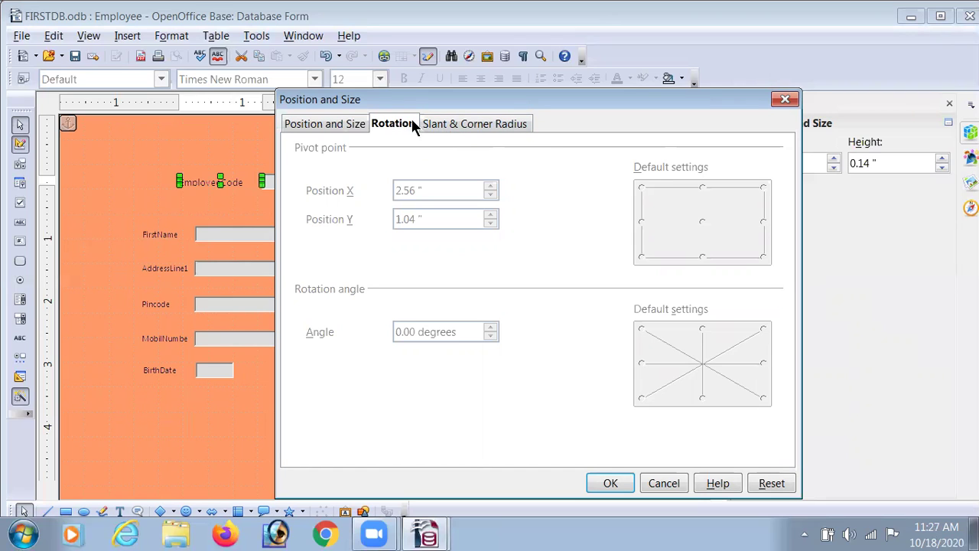
pyautogui.click(461, 128)
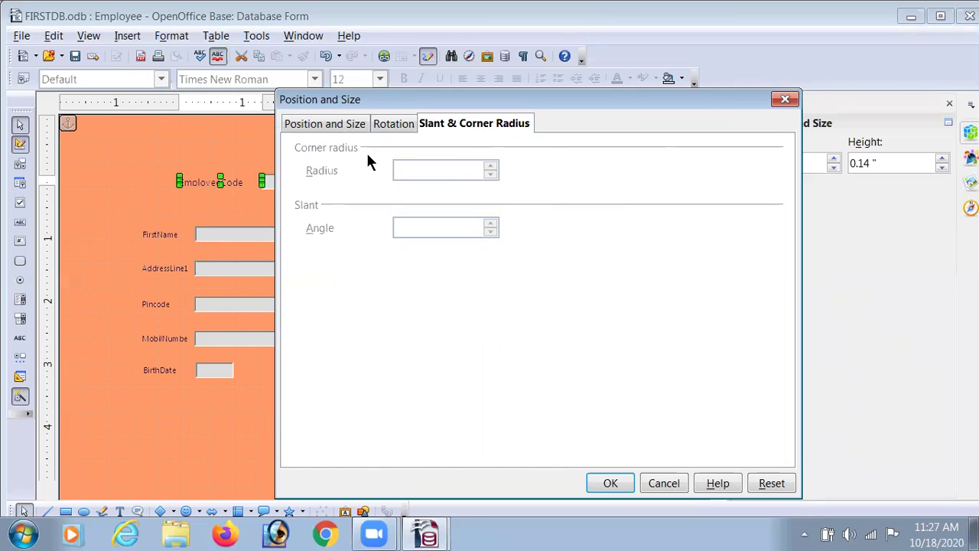
pyautogui.click(337, 124)
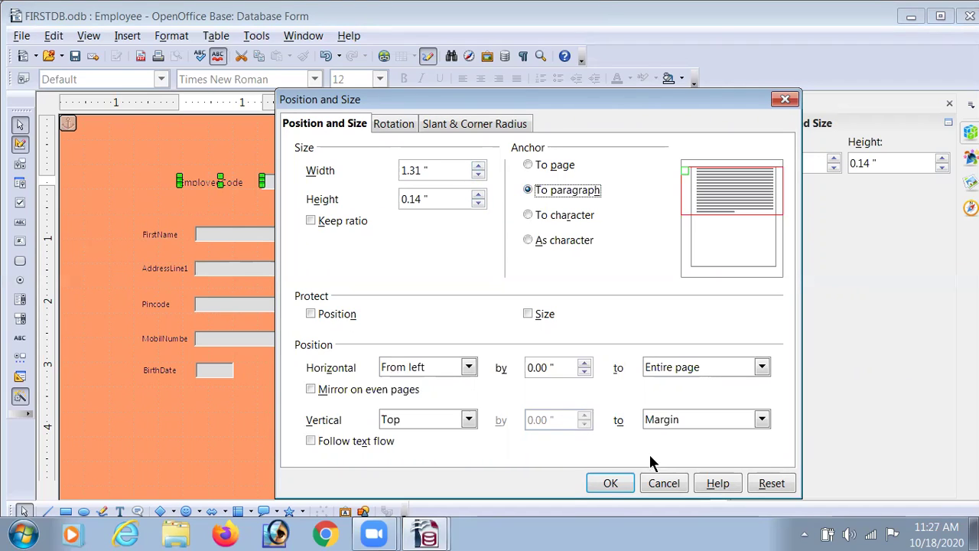
pyautogui.click(610, 484)
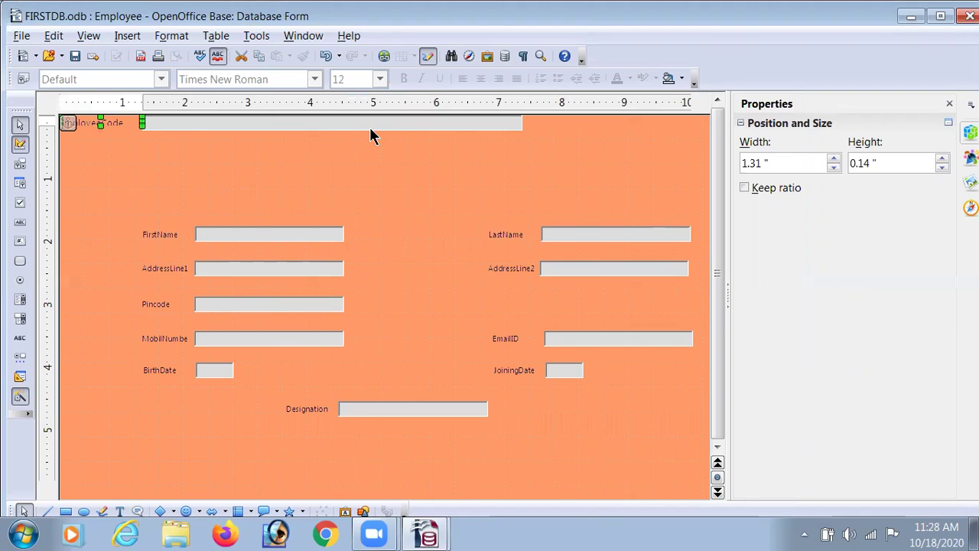
pyautogui.moveTo(328, 123); pyautogui.dragTo(459, 182)
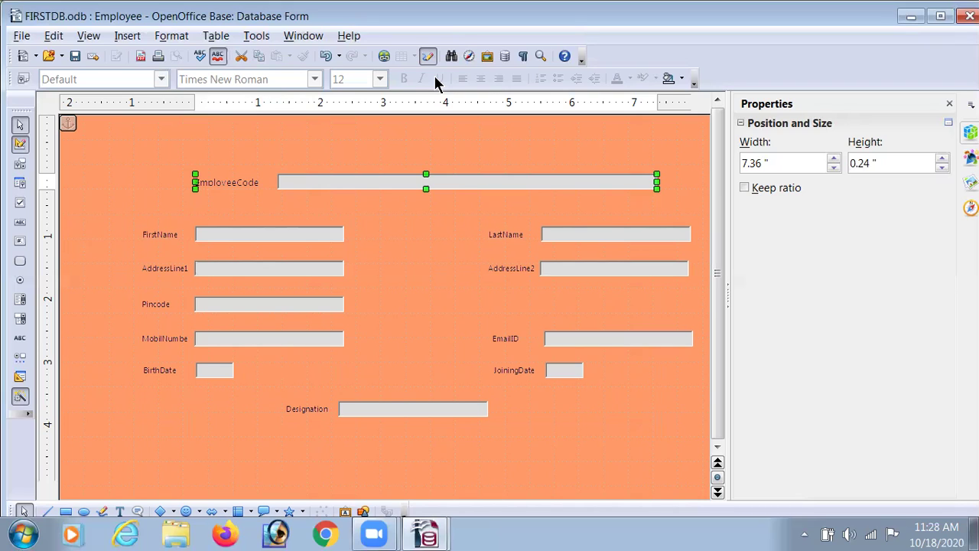
# Set the help text of the EmployeeCode text box alone to "Enter Employee Code"
pyautogui.keyDown('ctrl'); pyautogui.click(407, 183); pyautogui.keyUp('ctrl')
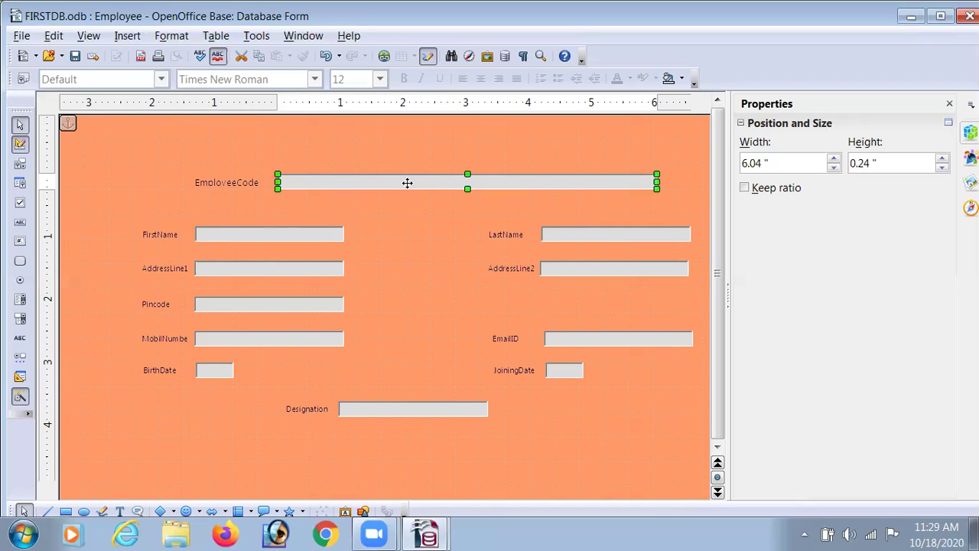
pyautogui.rightClick(406, 183)
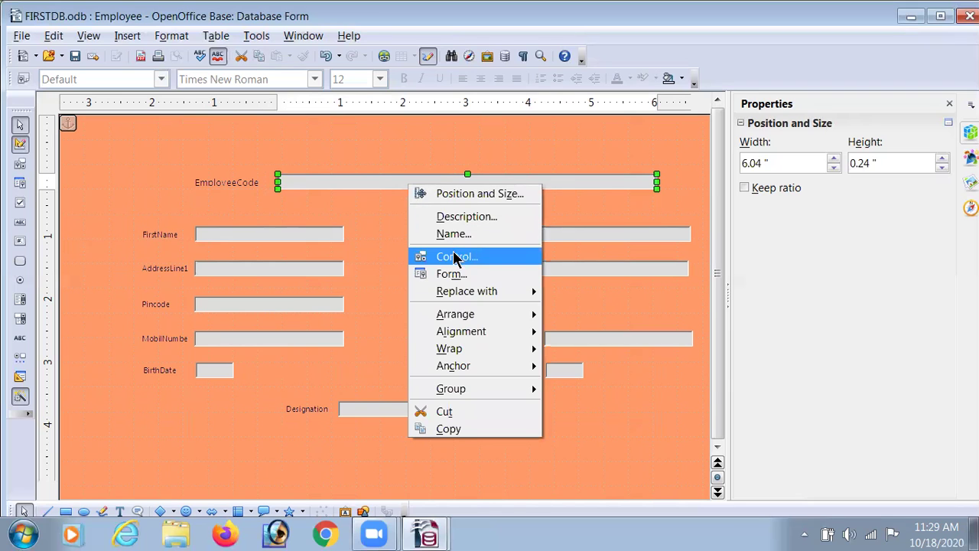
pyautogui.click(453, 257)
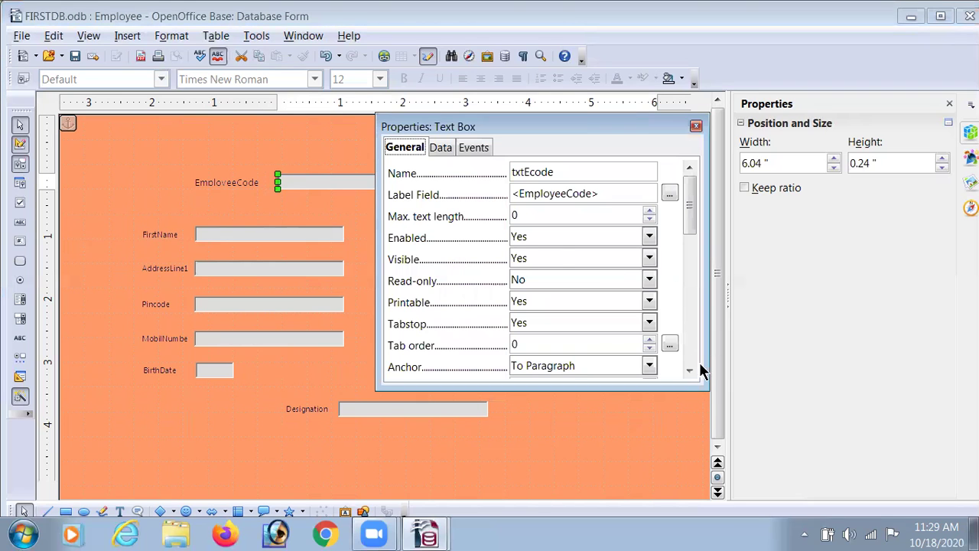
pyautogui.moveTo(690, 371); pyautogui.dragTo(690, 371)
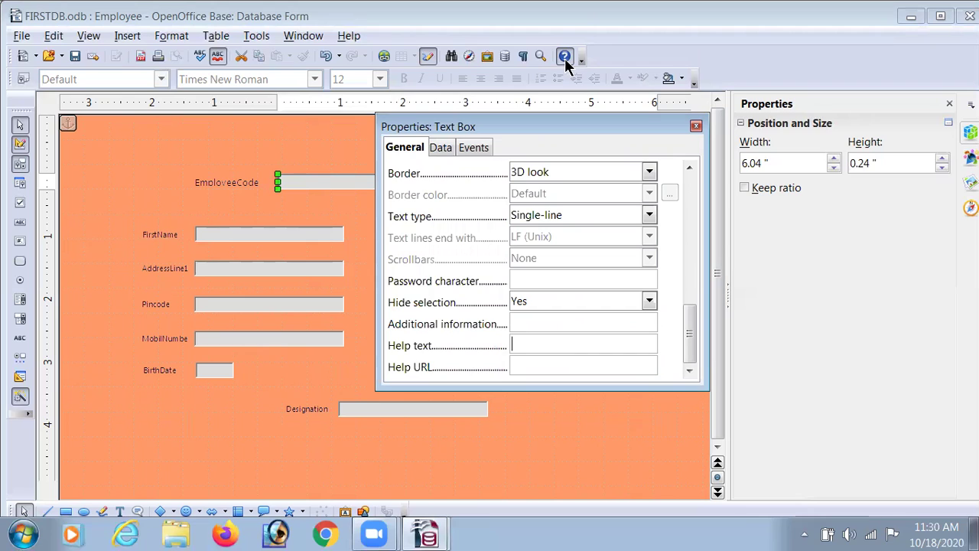
pyautogui.write('Enter Employee Code')
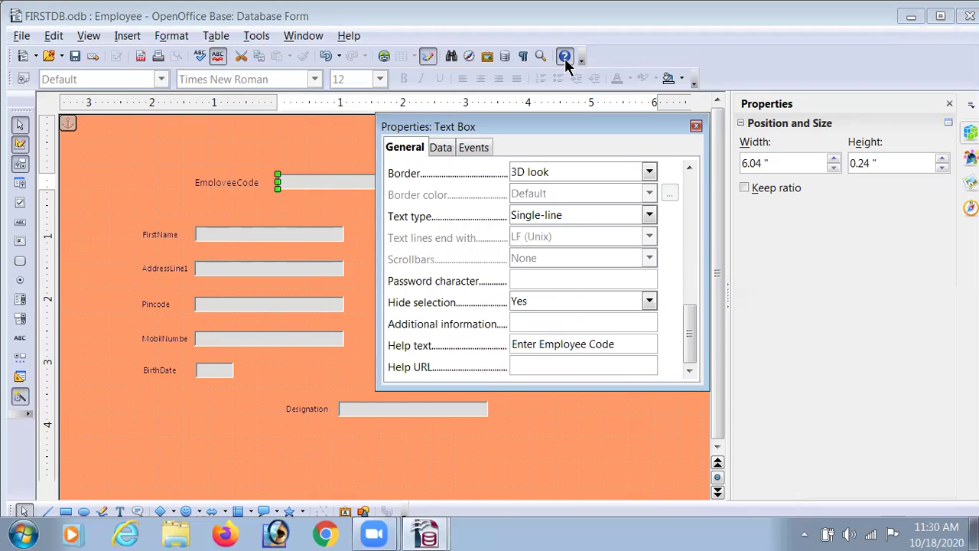
pyautogui.click(696, 125)
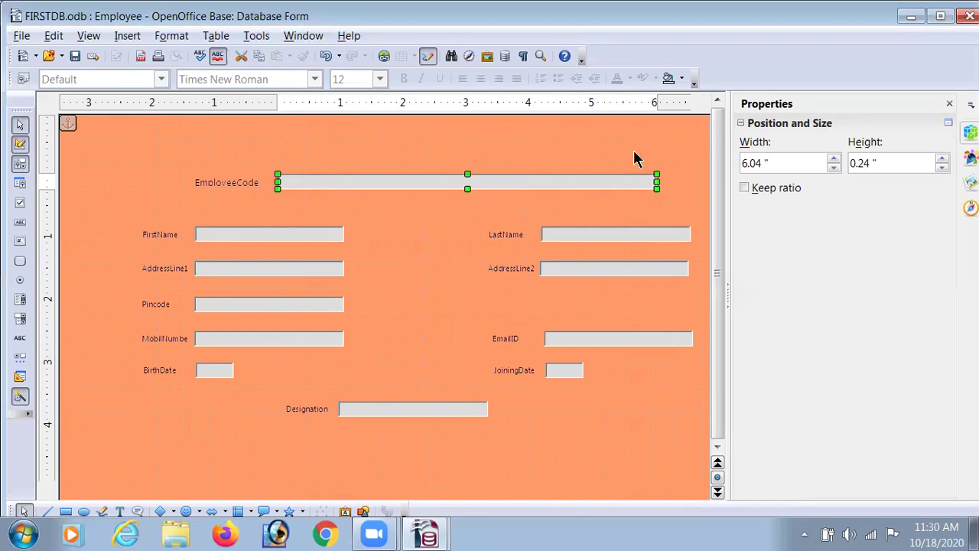
pyautogui.moveTo(606, 183)
# Widen the BirthDate date field, without its label, to about 1.58"
pyautogui.click(222, 374)
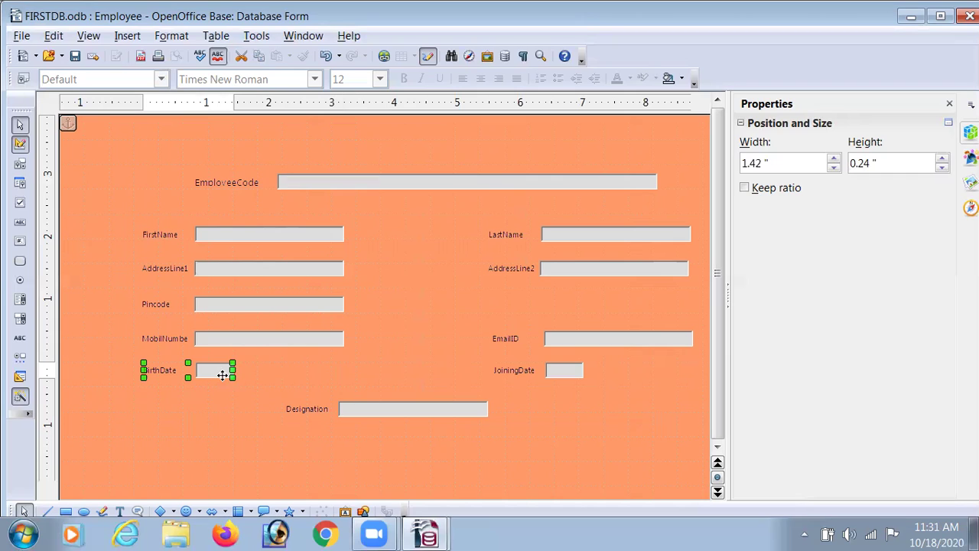
pyautogui.keyDown('ctrl'); pyautogui.click(222, 373); pyautogui.keyUp('ctrl')
pyautogui.moveTo(232, 370); pyautogui.dragTo(296, 371)
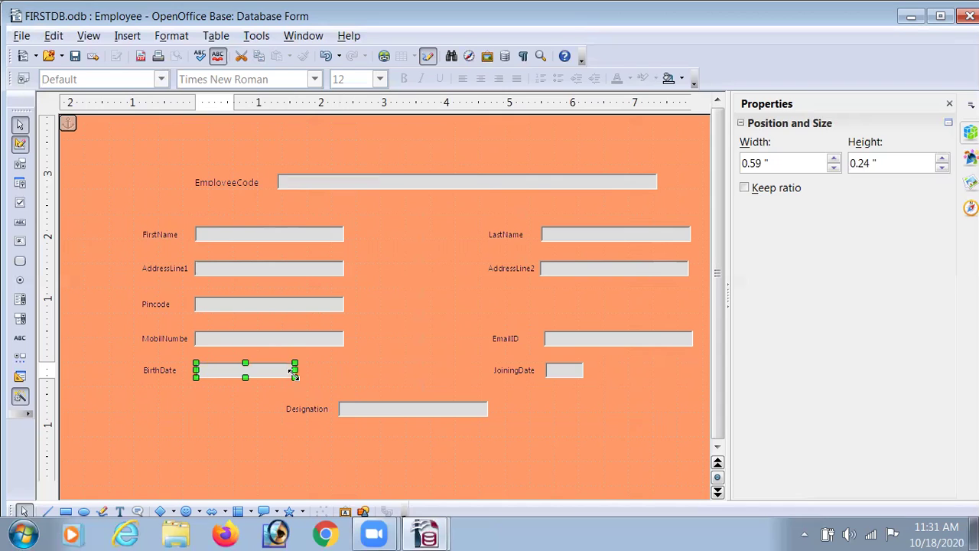
pyautogui.click(335, 372)
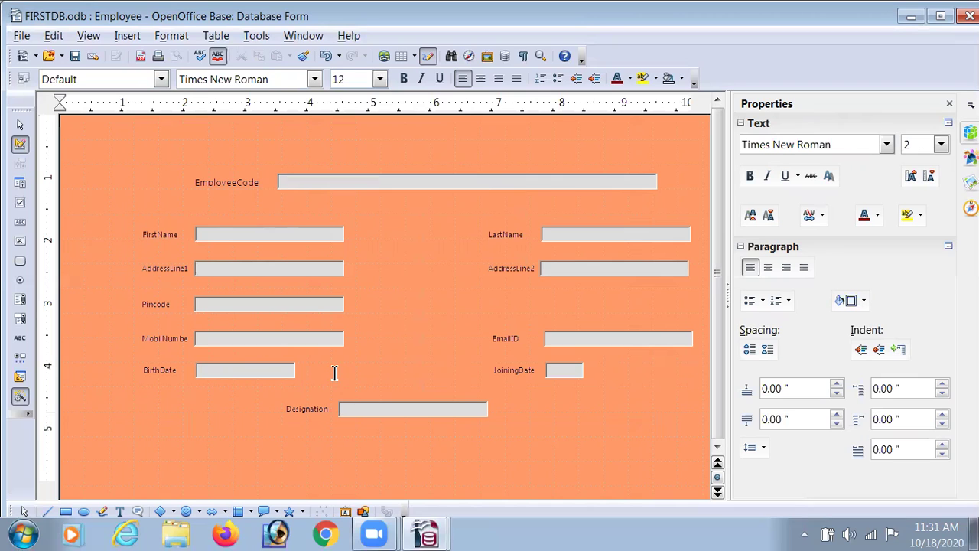
# Set the date format of the BirthDate field to Standard (long)
pyautogui.click(286, 379)
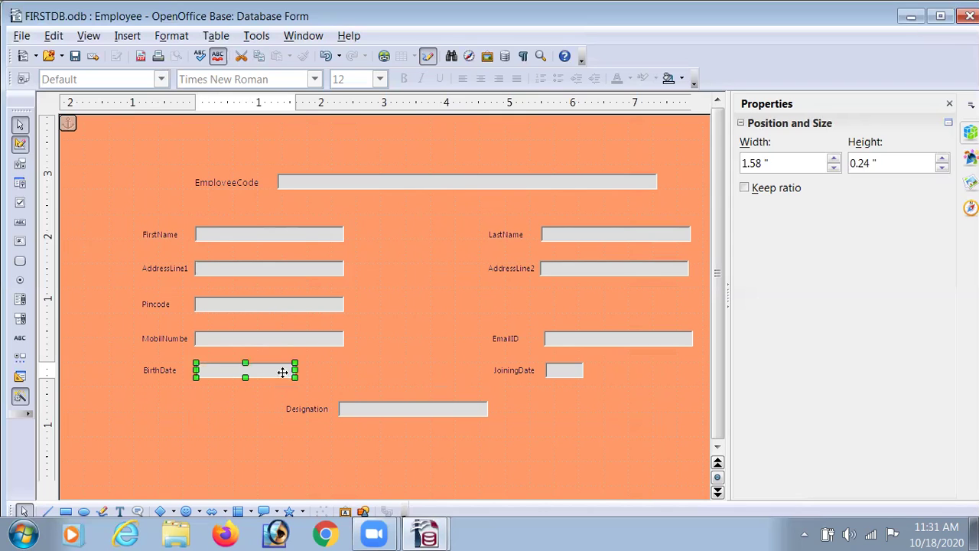
pyautogui.rightClick(283, 373)
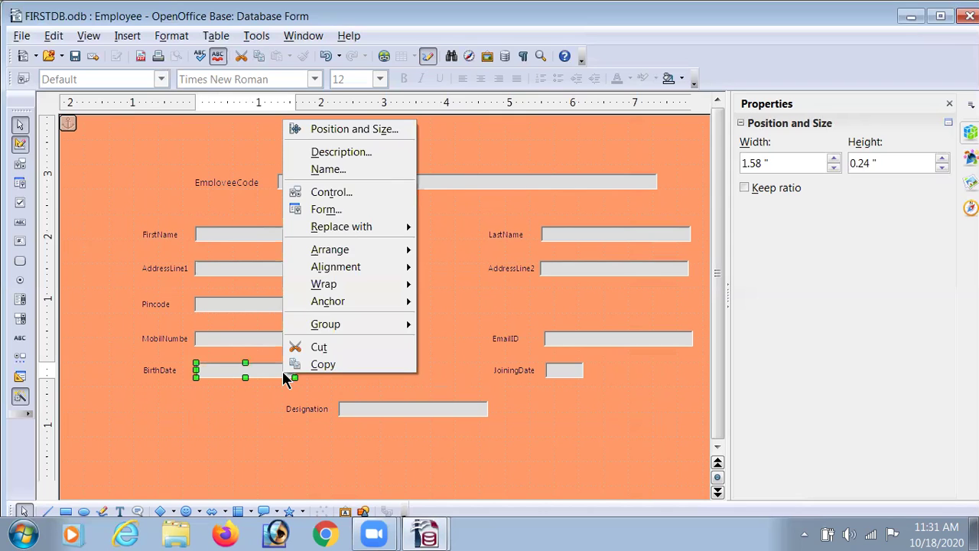
pyautogui.click(338, 189)
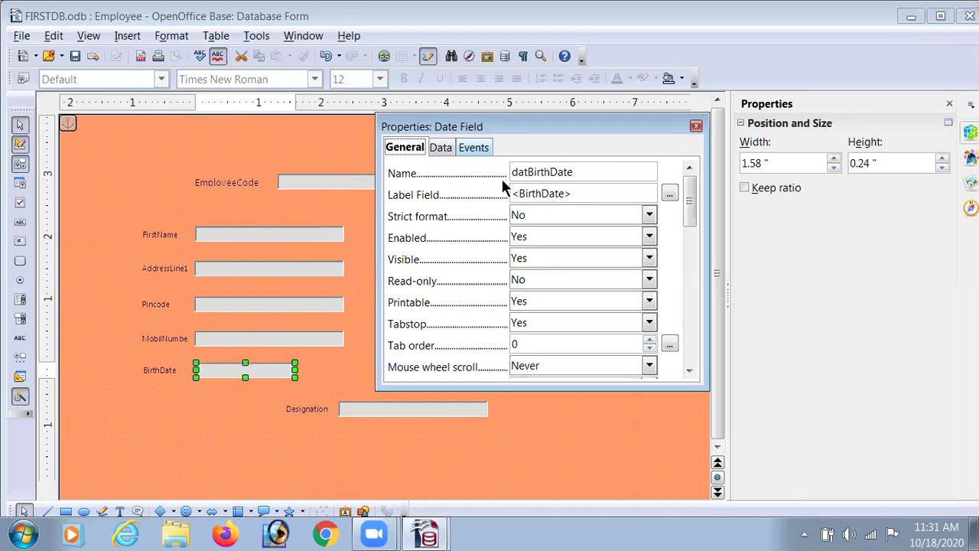
pyautogui.click(689, 372)
pyautogui.click(690, 372)
pyautogui.click(689, 372)
pyautogui.click(689, 371)
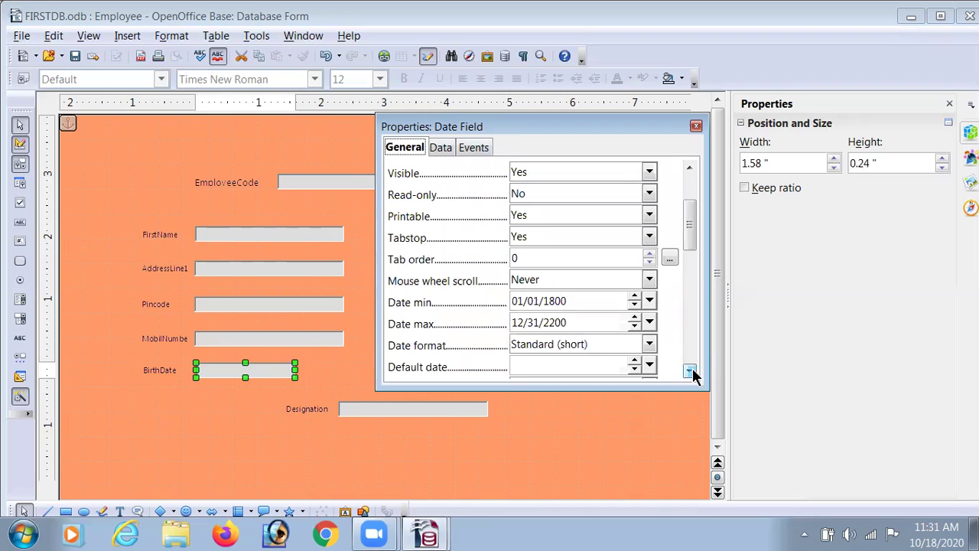
pyautogui.click(649, 345)
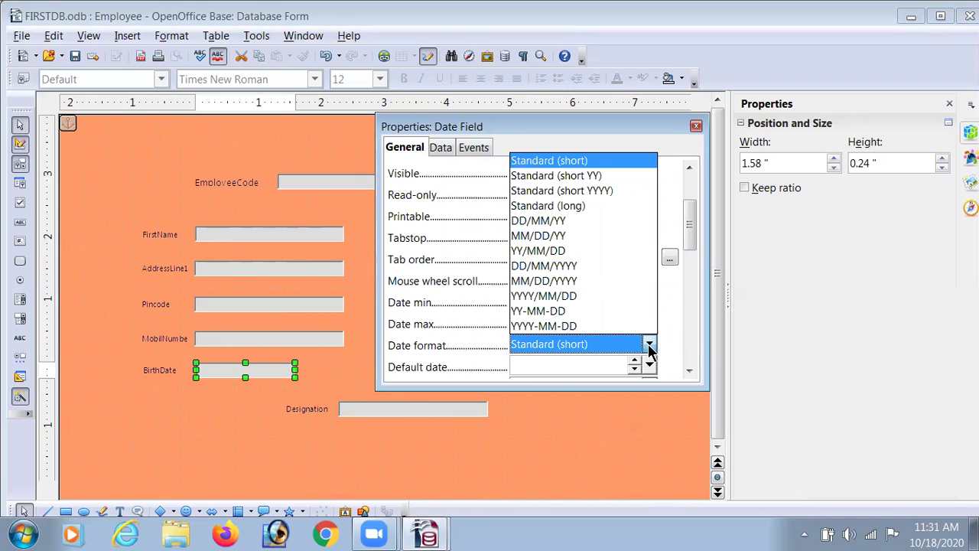
pyautogui.click(579, 214)
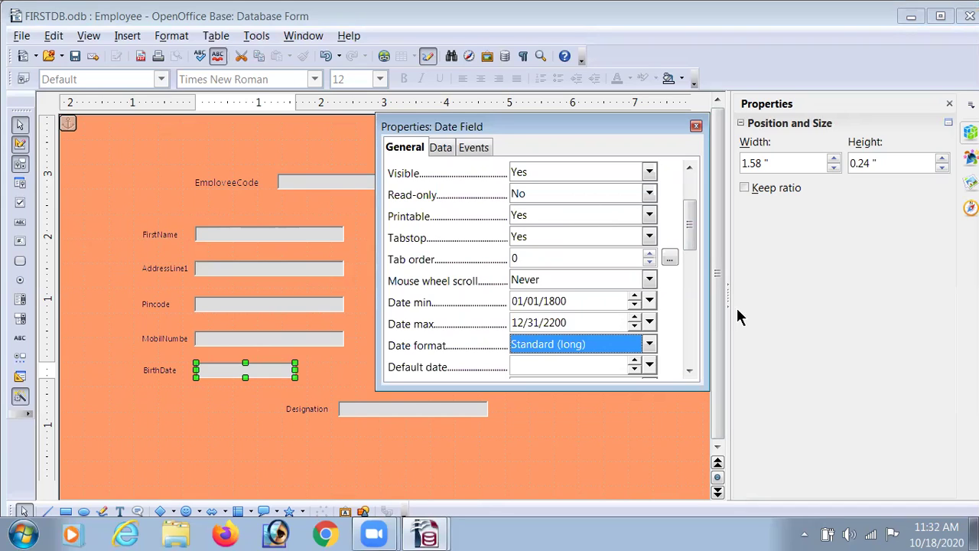
# Set the BirthDate field's Dropdown property to Yes
pyautogui.click(688, 372)
pyautogui.click(688, 372)
pyautogui.click(689, 373)
pyautogui.click(689, 372)
pyautogui.click(688, 373)
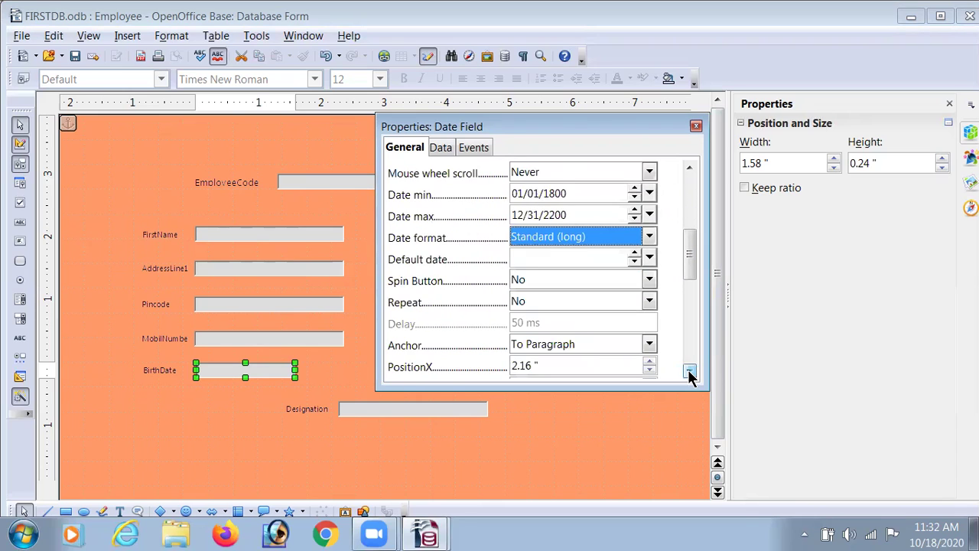
pyautogui.click(688, 372)
pyautogui.click(688, 372)
pyautogui.click(688, 372)
pyautogui.click(688, 372)
pyautogui.click(688, 373)
pyautogui.click(688, 373)
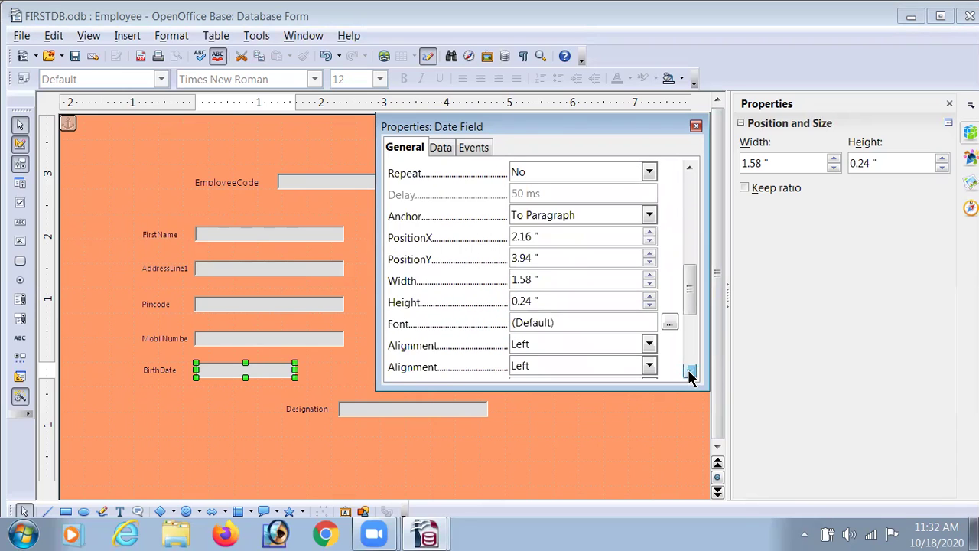
pyautogui.click(688, 372)
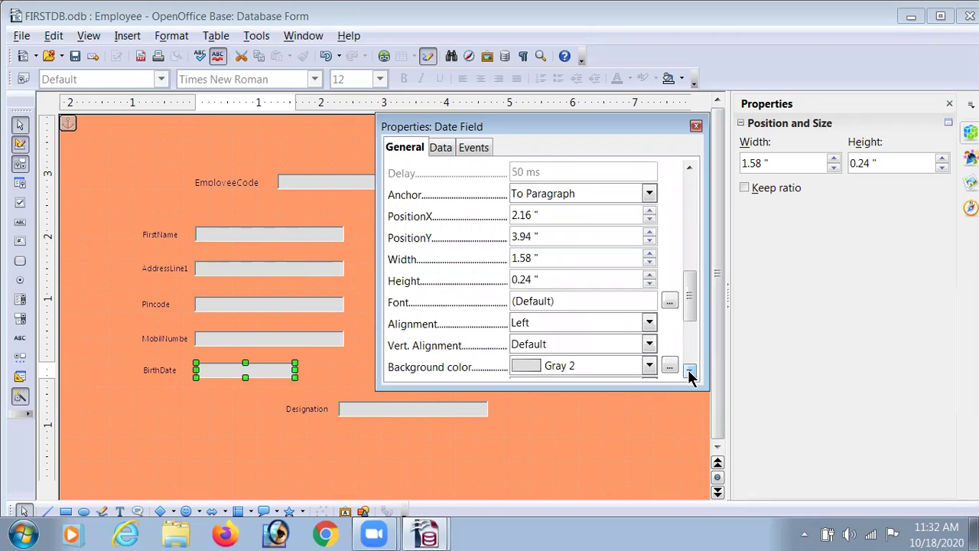
pyautogui.click(688, 373)
pyautogui.click(688, 373)
pyautogui.click(688, 373)
pyautogui.click(689, 372)
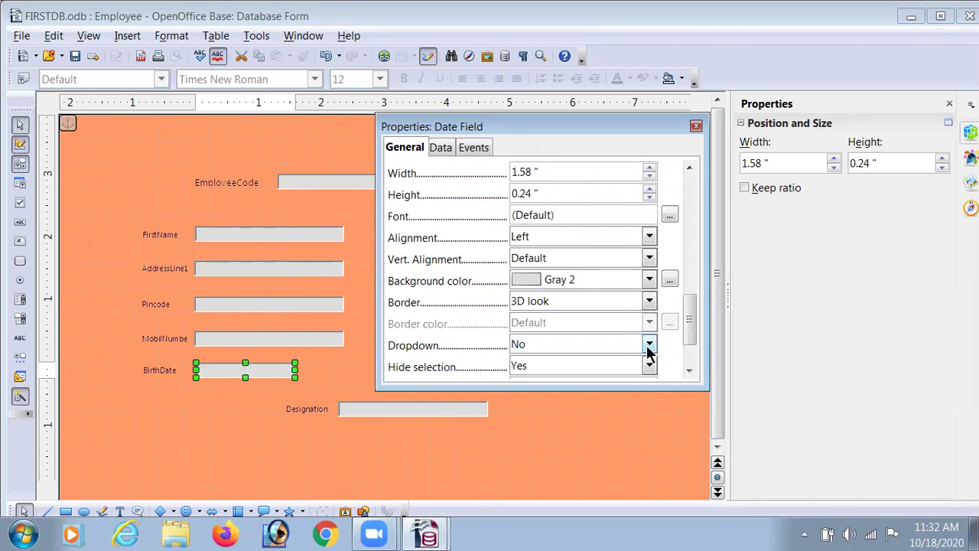
pyautogui.click(578, 348)
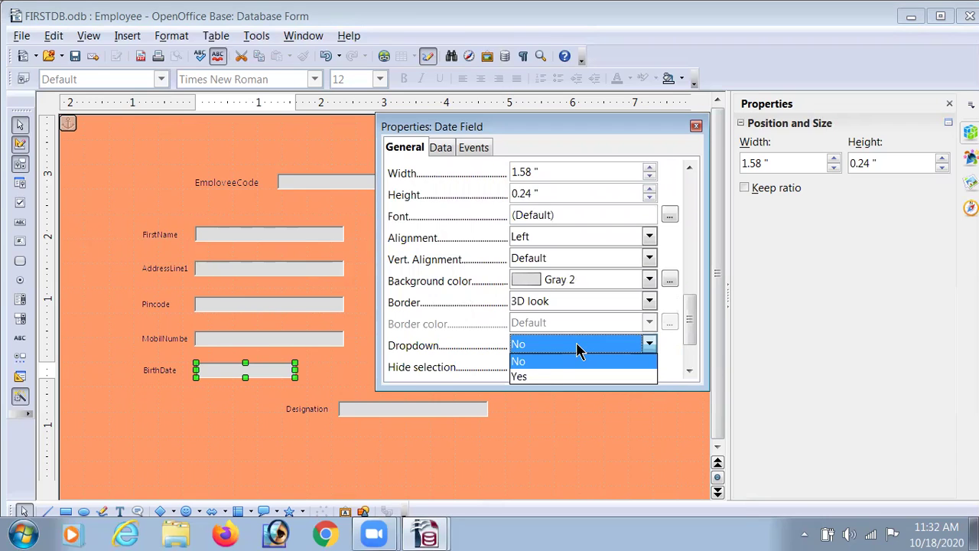
pyautogui.click(540, 377)
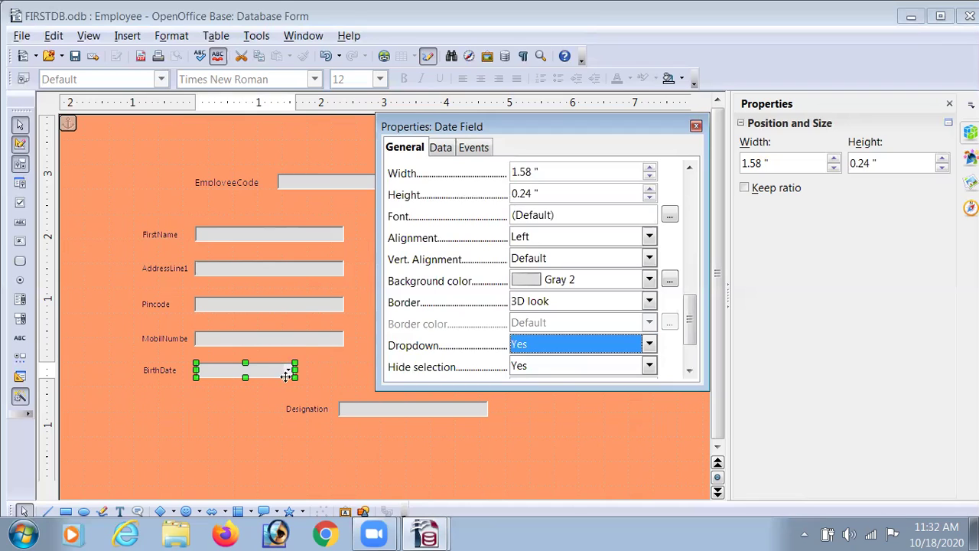
# Switch the BirthDate field's Dropdown property to No and back to Yes to compare them, and close its properties
pyautogui.click(583, 347)
pyautogui.click(572, 363)
pyautogui.click(585, 348)
pyautogui.click(562, 375)
pyautogui.click(695, 127)
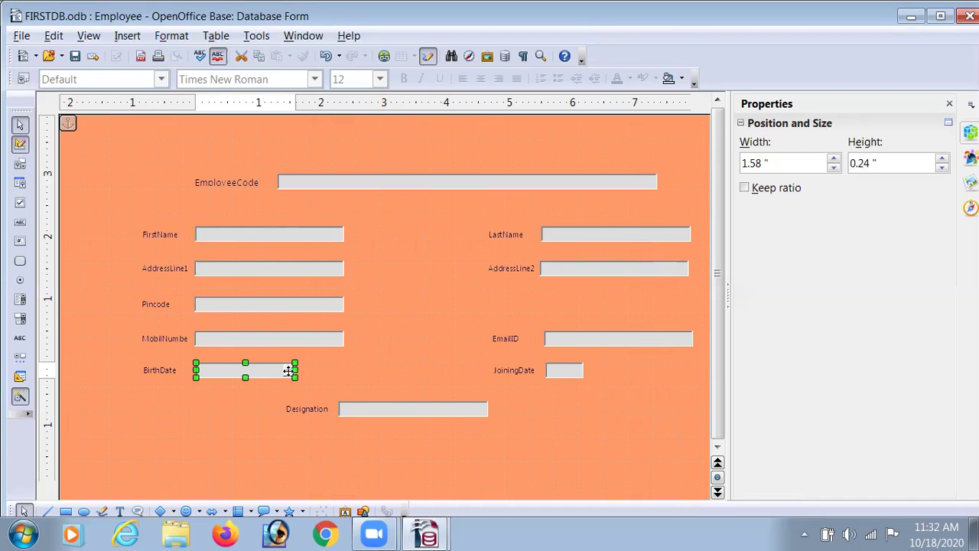
pyautogui.click(355, 360)
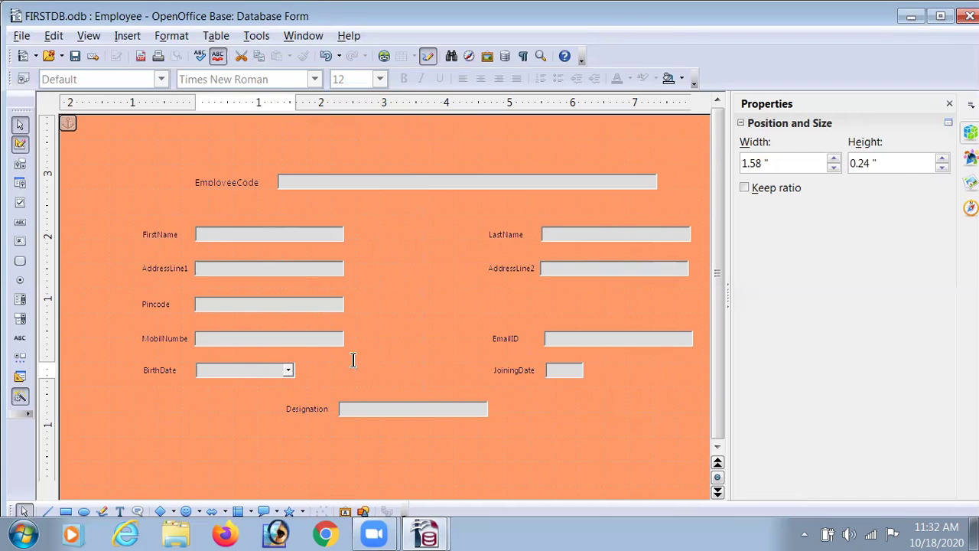
pyautogui.click(289, 376)
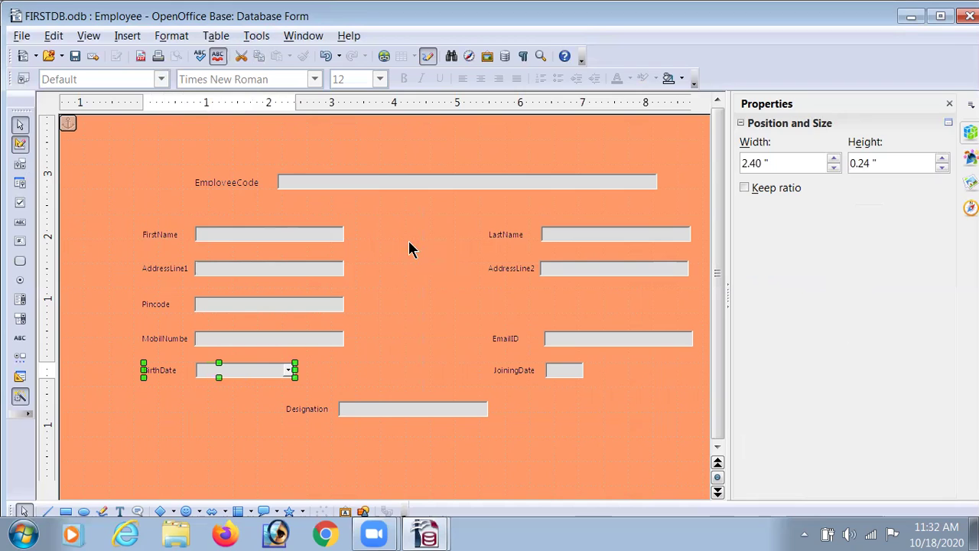
# Switch the Employee form from design mode to data view and move the Form Navigation toolbar below the Designation field
pyautogui.click(21, 147)
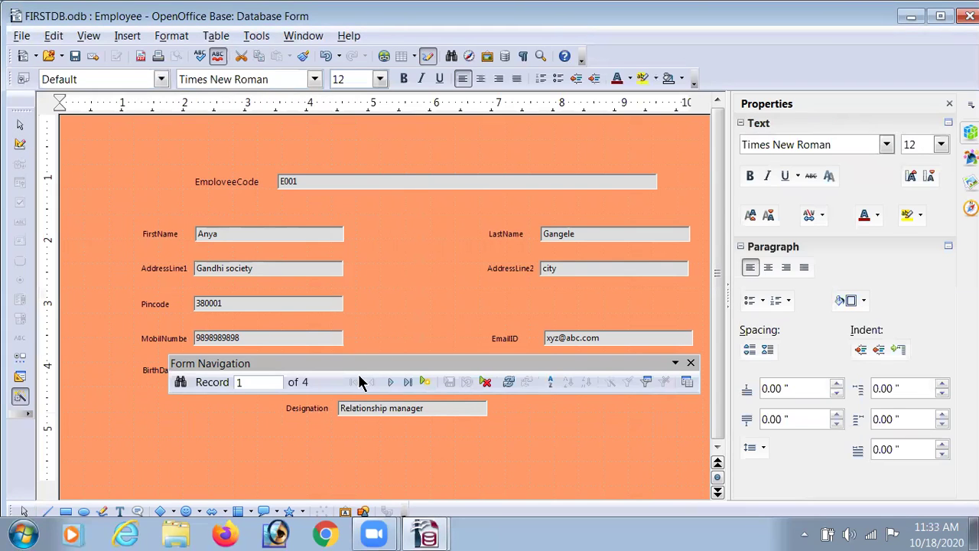
pyautogui.moveTo(360, 364); pyautogui.dragTo(351, 473)
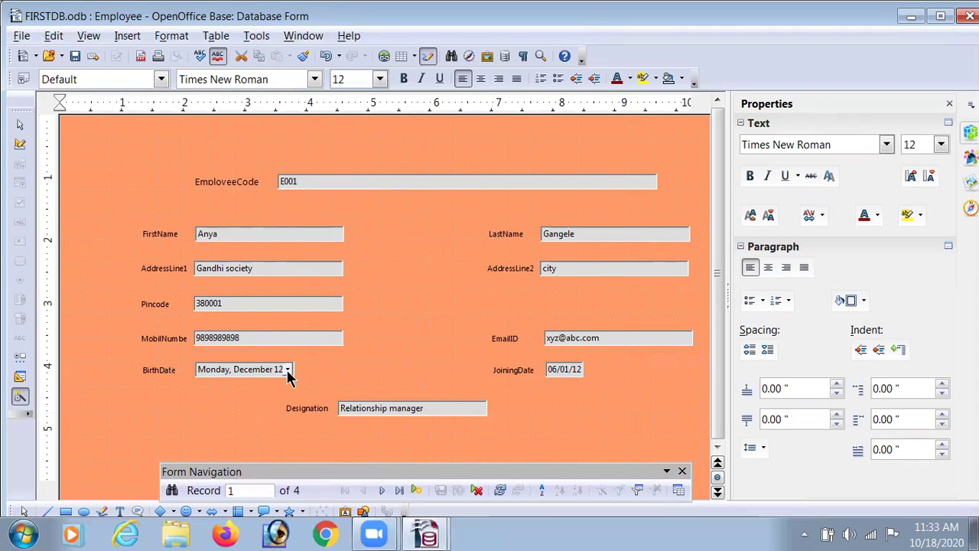
# Browse the BirthDate calendar of record 1 forward to July 1997, and set the date to today
pyautogui.click(289, 371)
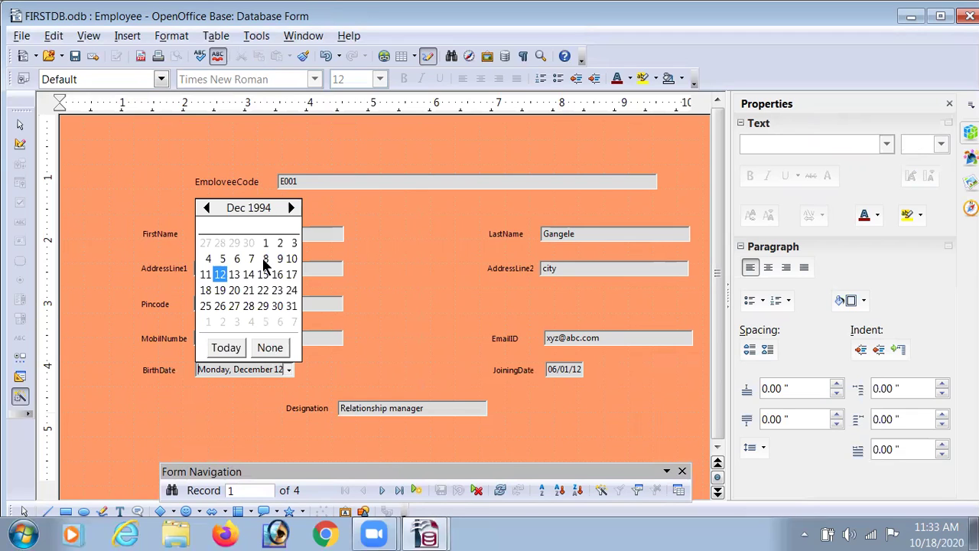
pyautogui.click(292, 208)
pyautogui.click(291, 208)
pyautogui.click(292, 208)
pyautogui.click(291, 208)
pyautogui.click(291, 208)
pyautogui.click(292, 208)
pyautogui.click(291, 208)
pyautogui.click(291, 208)
pyautogui.click(291, 208)
pyautogui.click(291, 208)
pyautogui.click(291, 208)
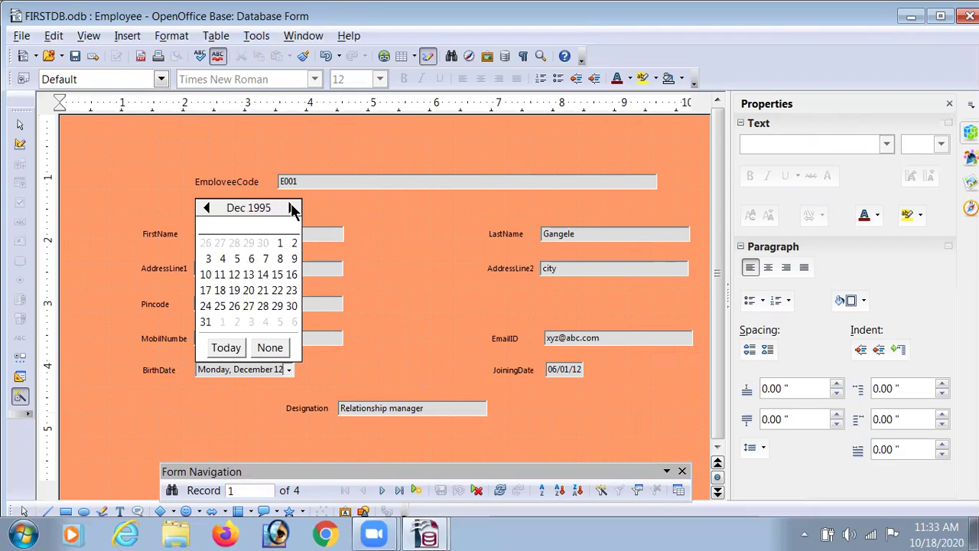
pyautogui.click(292, 208)
pyautogui.click(291, 208)
pyautogui.click(291, 208)
pyautogui.click(292, 208)
pyautogui.click(292, 208)
pyautogui.click(292, 208)
pyautogui.click(292, 208)
pyautogui.click(292, 208)
pyautogui.click(291, 208)
pyautogui.click(292, 208)
pyautogui.click(291, 208)
pyautogui.click(292, 208)
pyautogui.click(292, 208)
pyautogui.click(291, 208)
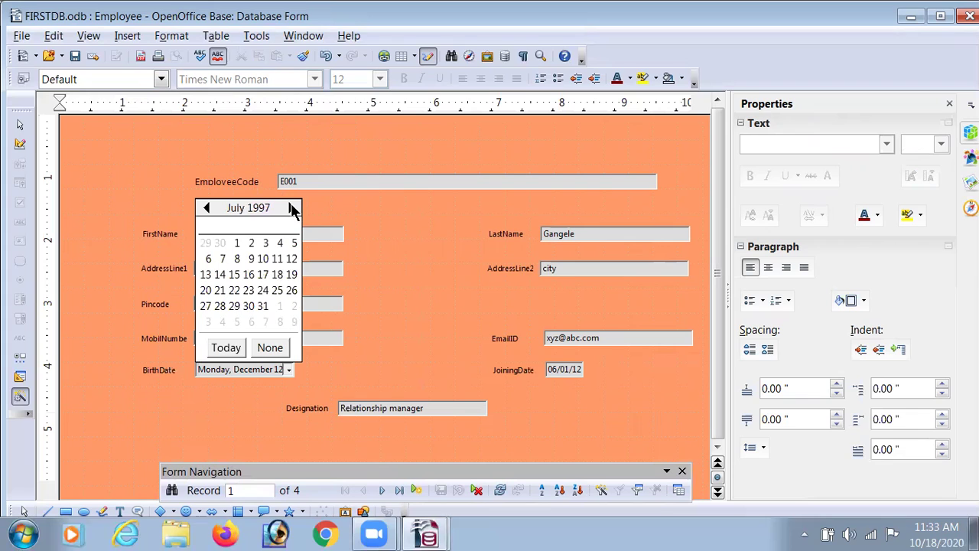
pyautogui.click(227, 348)
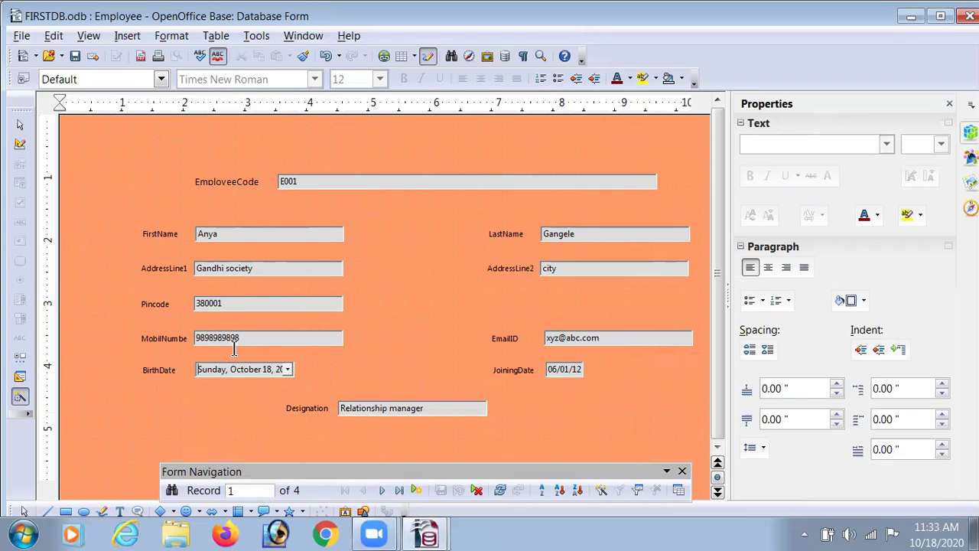
# Reopen the BirthDate calendar, browse back month by month to September 2017, and close it without picking a date
pyautogui.click(289, 369)
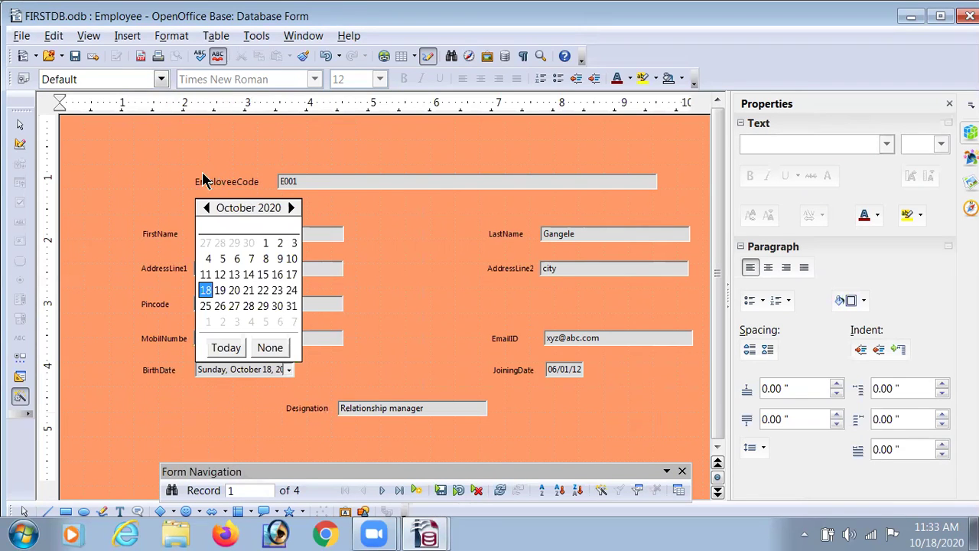
pyautogui.click(211, 207)
pyautogui.click(211, 208)
pyautogui.click(211, 207)
pyautogui.click(211, 207)
pyautogui.click(207, 208)
pyautogui.click(207, 208)
pyautogui.click(208, 208)
pyautogui.click(207, 208)
pyautogui.click(207, 208)
pyautogui.click(207, 208)
pyautogui.click(208, 208)
pyautogui.click(208, 208)
pyautogui.click(208, 208)
pyautogui.click(208, 208)
pyautogui.click(208, 208)
pyautogui.click(208, 208)
pyautogui.click(208, 208)
pyautogui.click(208, 208)
pyautogui.click(208, 208)
pyautogui.click(208, 208)
pyautogui.click(208, 208)
pyautogui.click(208, 208)
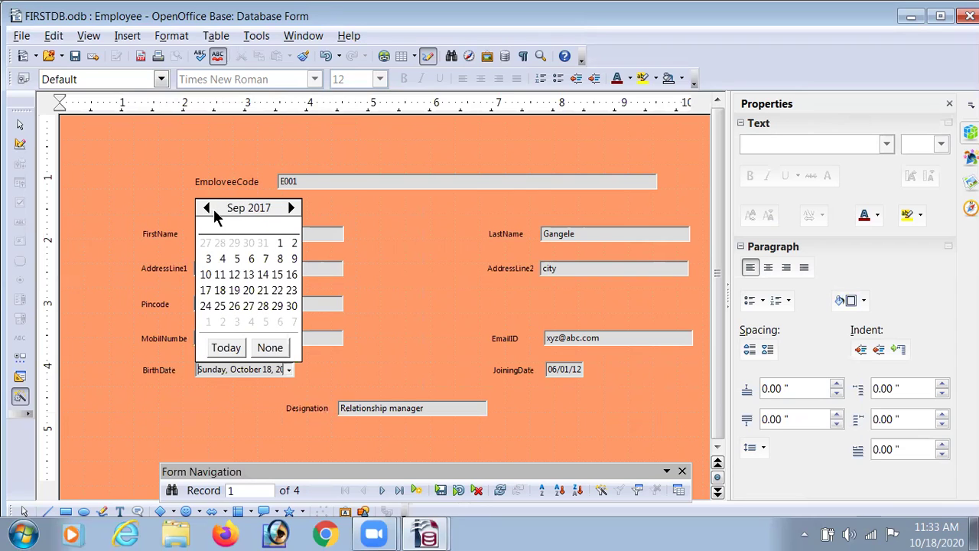
pyautogui.click(380, 292)
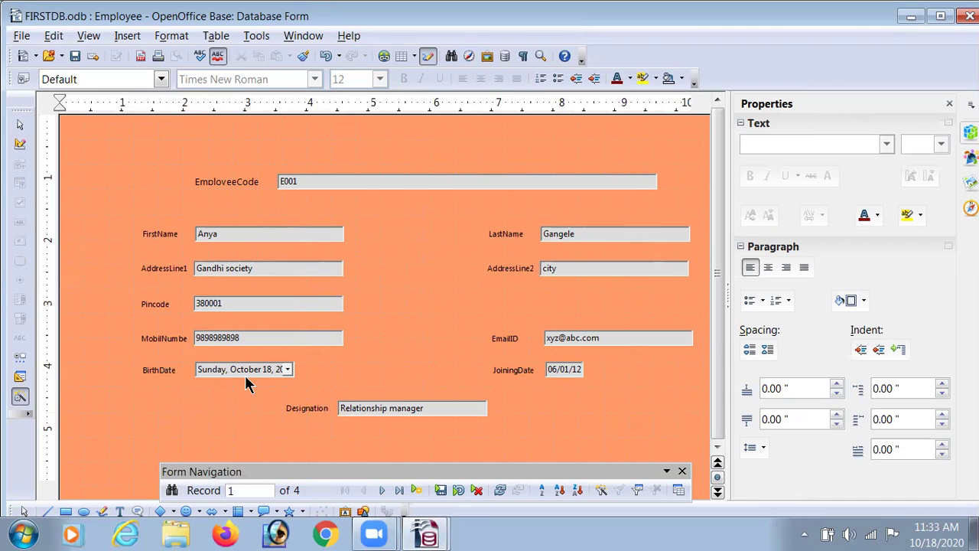
# Return the form to design mode, discarding the changed record data
pyautogui.click(19, 146)
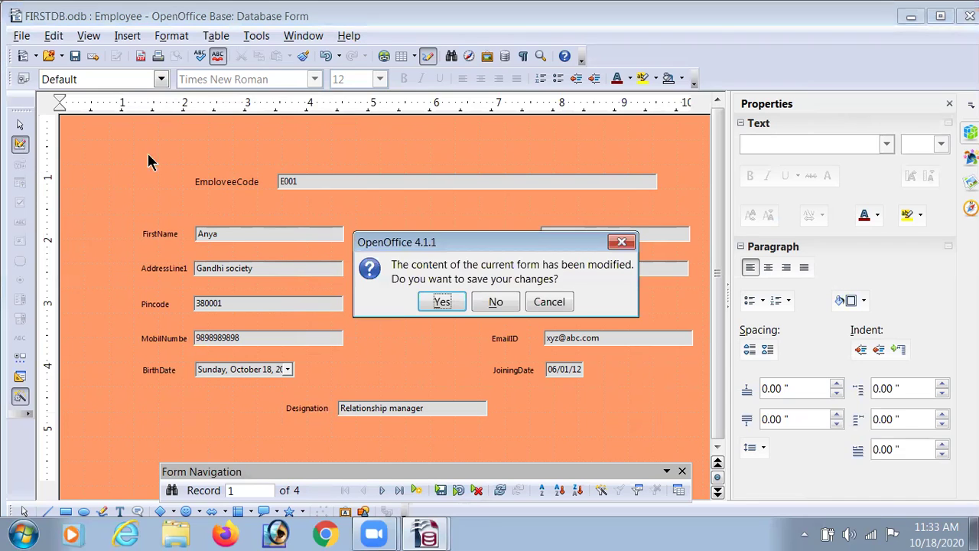
pyautogui.click(494, 304)
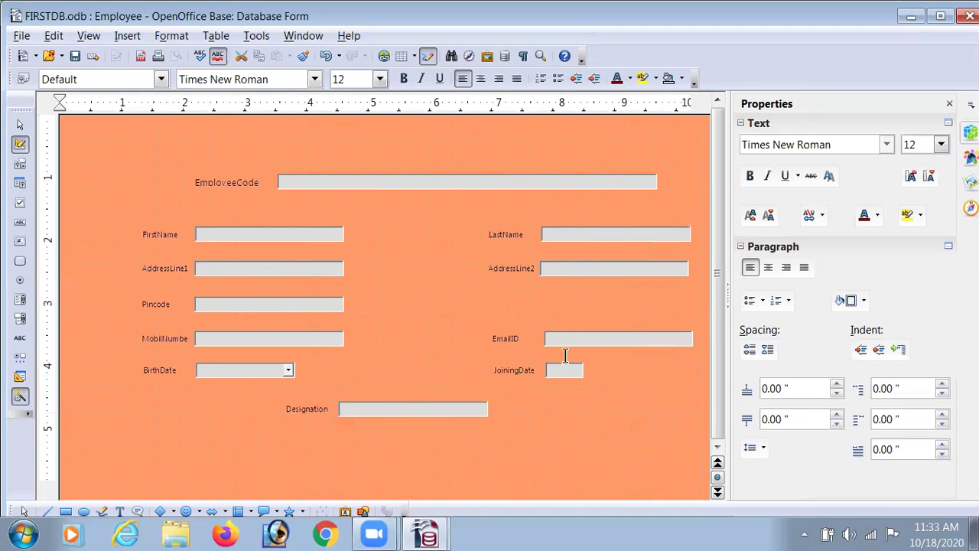
# Widen the JoiningDate date field to about 1.51" and set its date format to Standard (long)
pyautogui.click(568, 370)
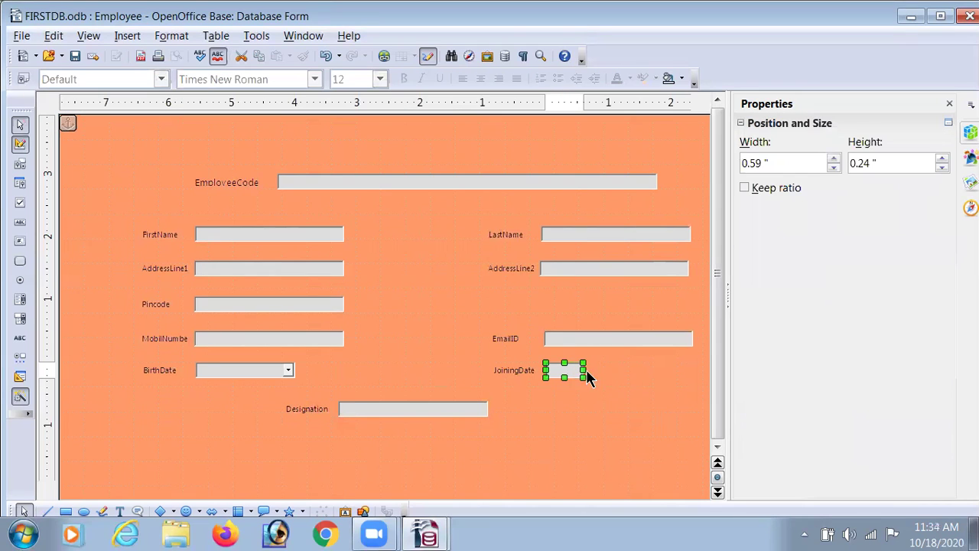
pyautogui.moveTo(583, 371); pyautogui.dragTo(641, 370)
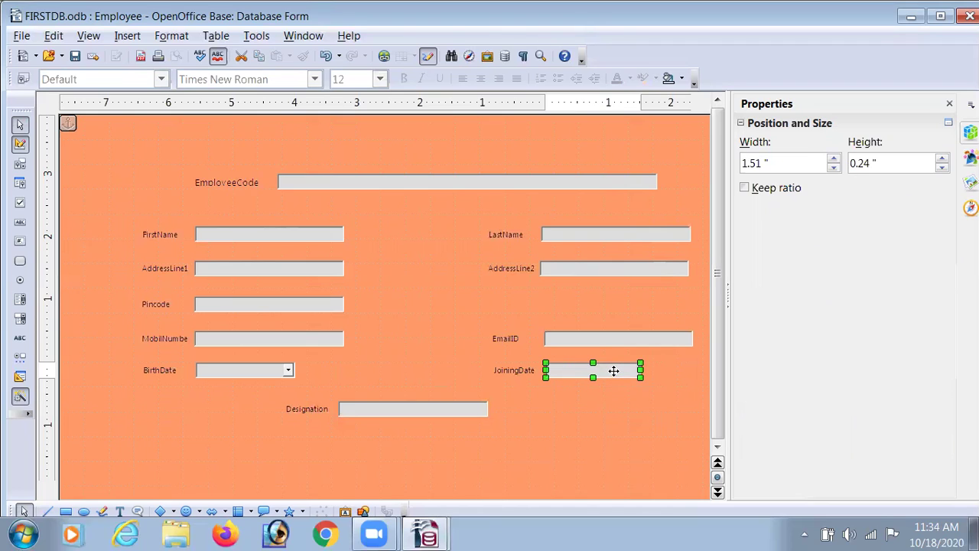
pyautogui.rightClick(613, 371)
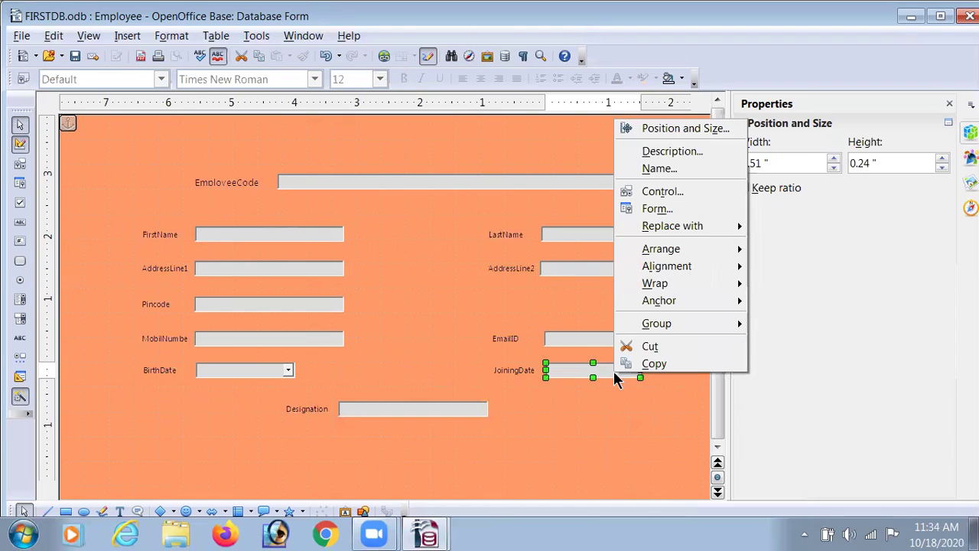
pyautogui.click(666, 196)
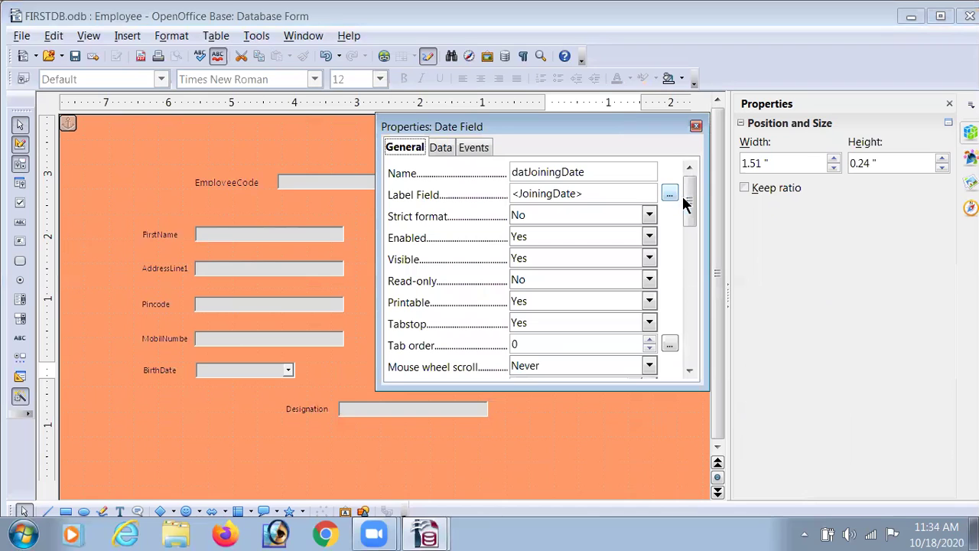
pyautogui.moveTo(691, 207); pyautogui.dragTo(692, 229)
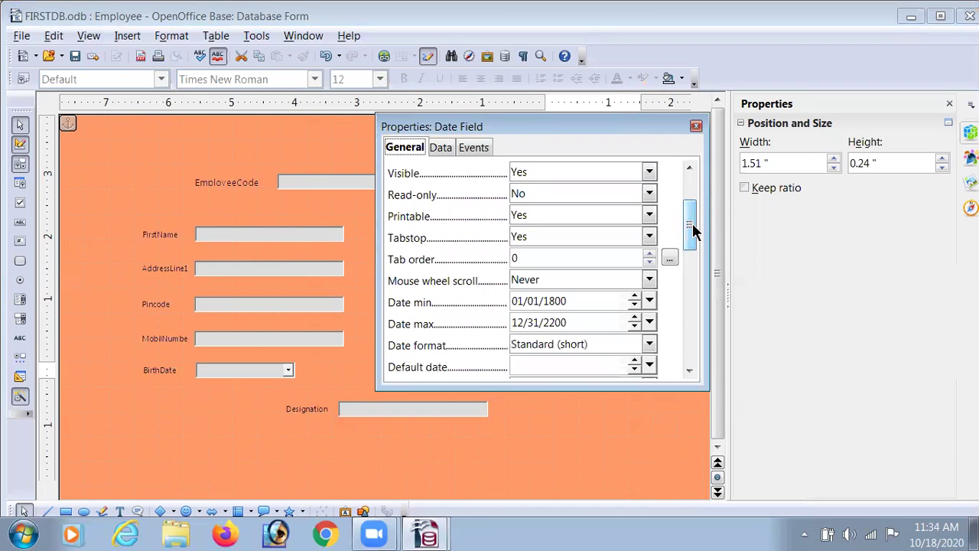
pyautogui.click(648, 346)
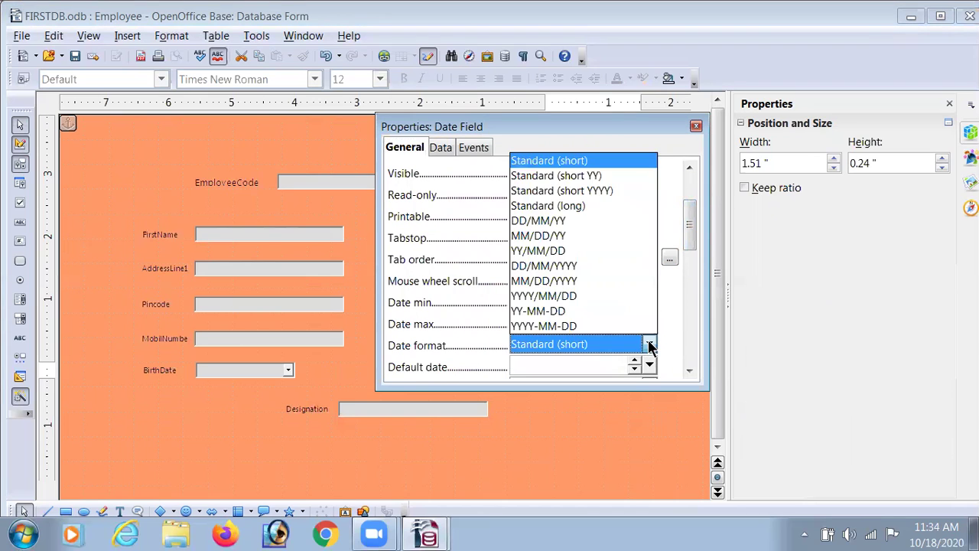
pyautogui.click(592, 204)
# Set the JoiningDate field's Dropdown property to Yes and close its properties
pyautogui.moveTo(692, 229); pyautogui.dragTo(696, 349)
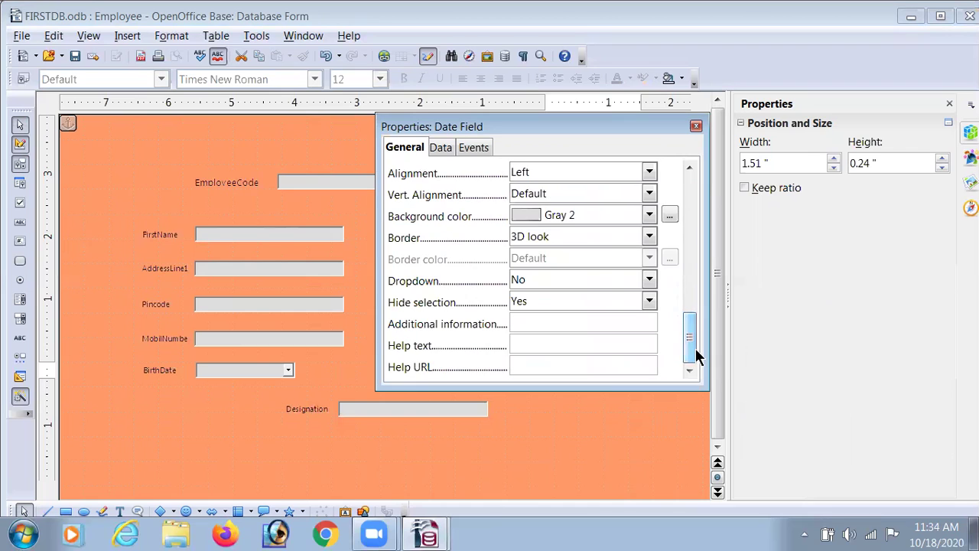
pyautogui.click(649, 280)
pyautogui.click(617, 307)
pyautogui.click(696, 127)
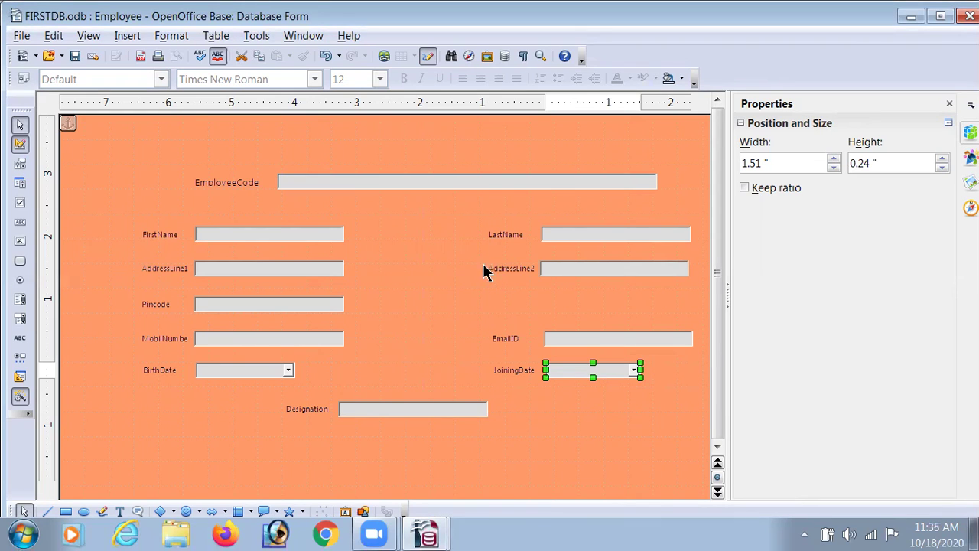
# Set the form's page background to the color Purple 10
pyautogui.rightClick(427, 327)
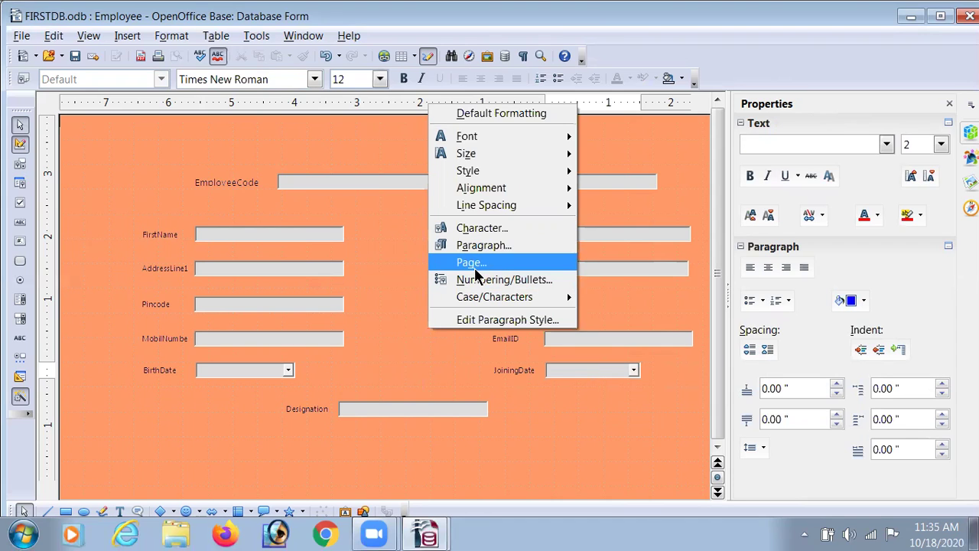
pyautogui.click(475, 269)
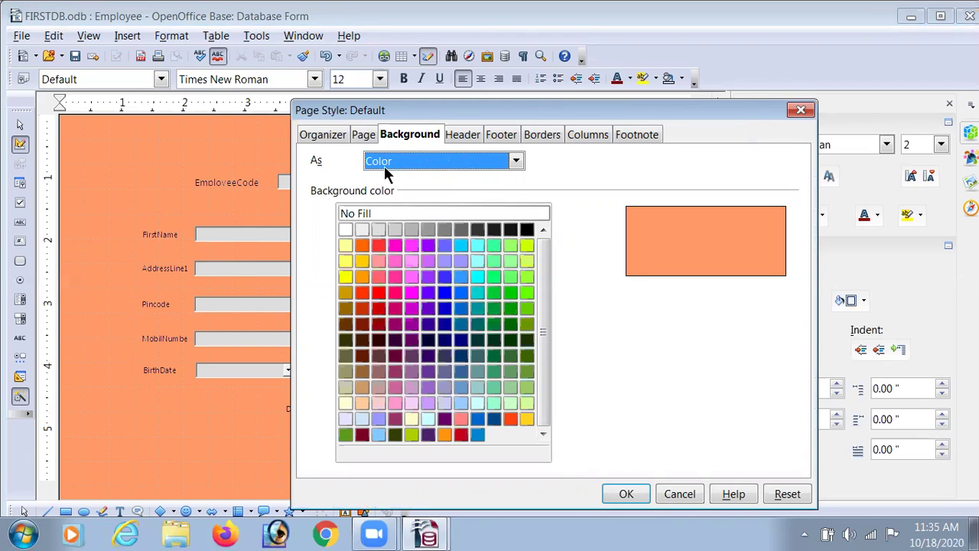
pyautogui.click(482, 170)
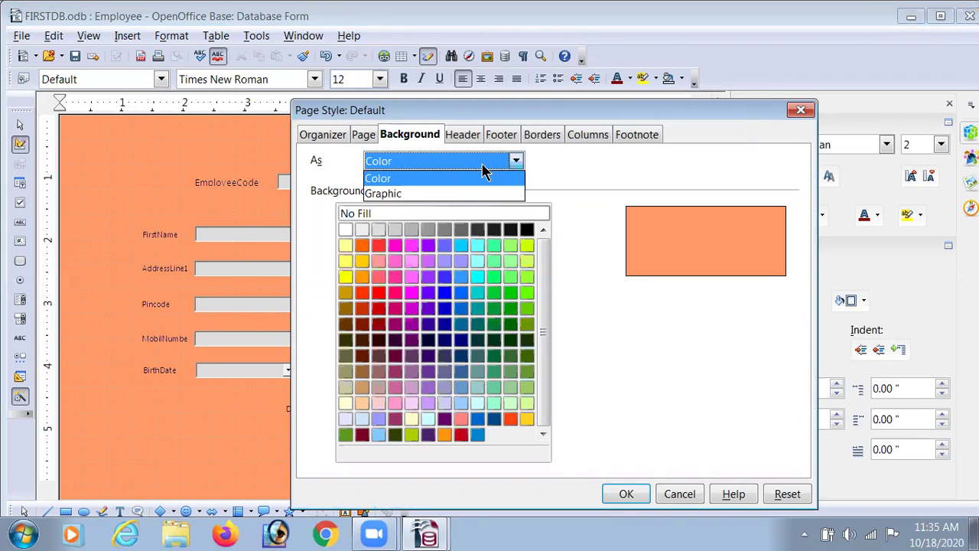
pyautogui.click(443, 177)
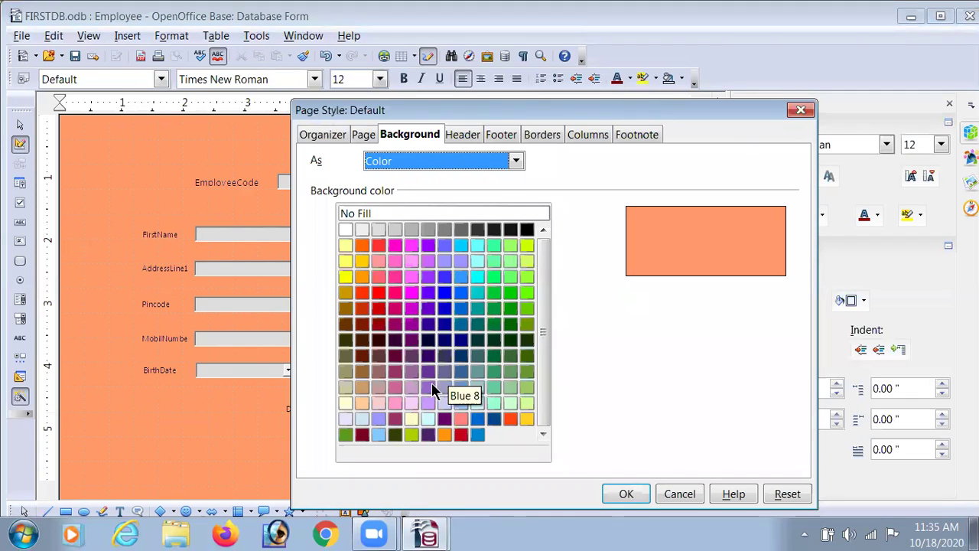
pyautogui.click(426, 403)
pyautogui.click(426, 403)
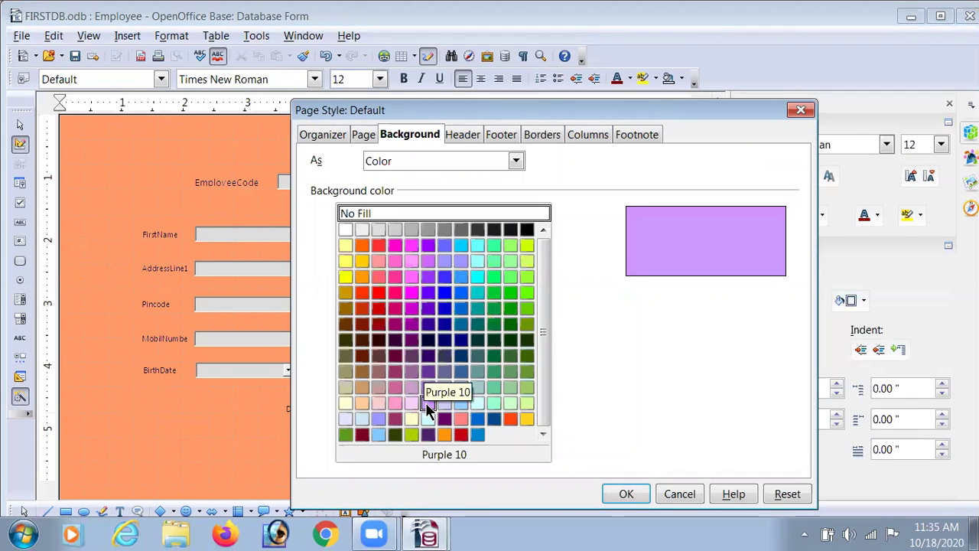
pyautogui.click(618, 495)
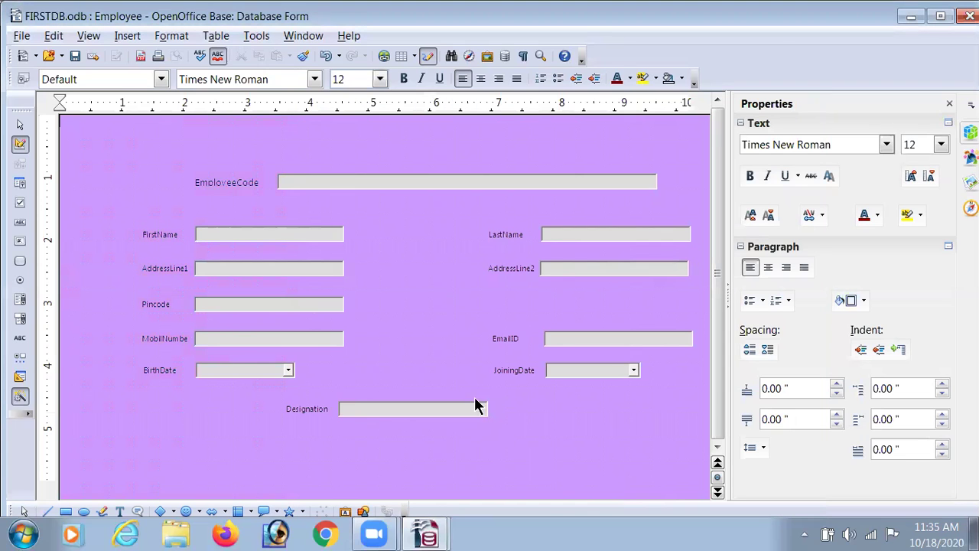
# Change the form's page background color to Cyan 1
pyautogui.rightClick(428, 269)
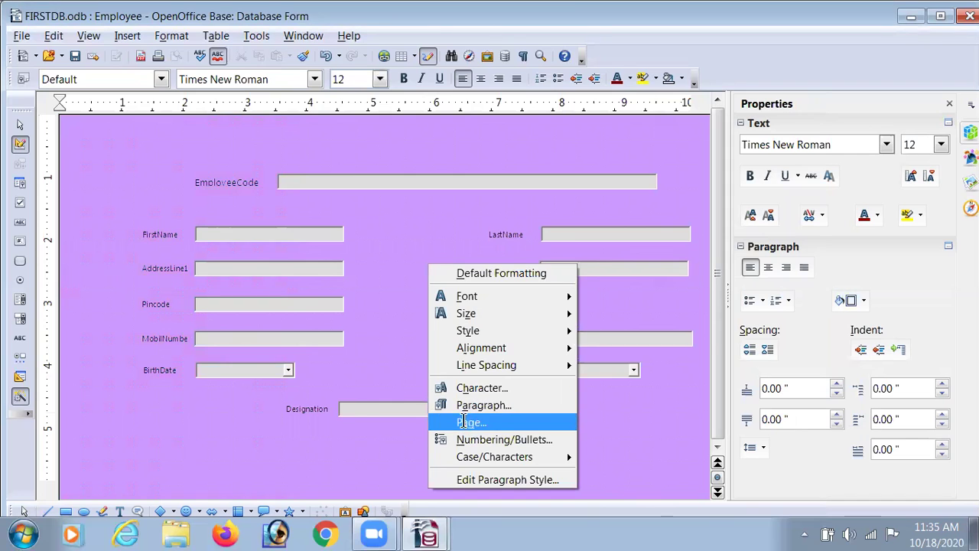
pyautogui.click(468, 423)
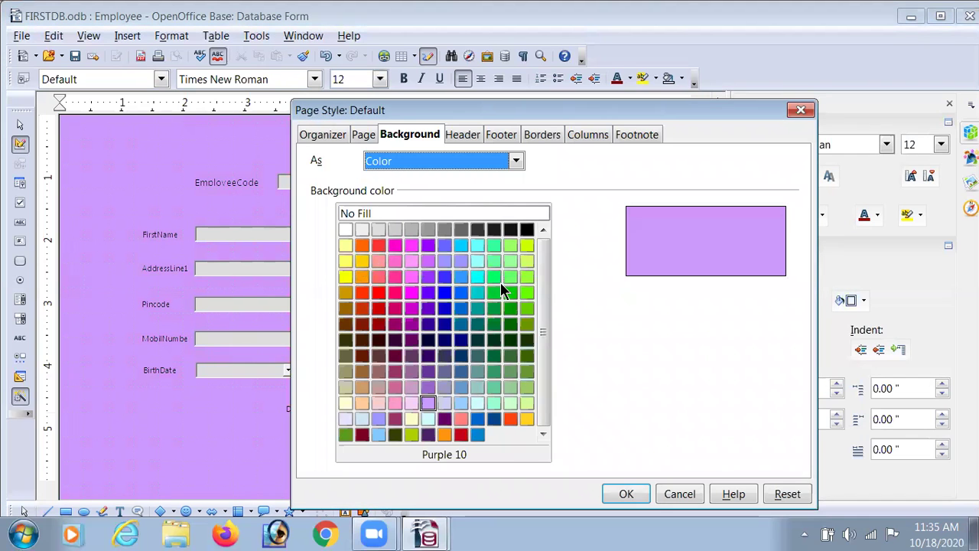
pyautogui.click(478, 261)
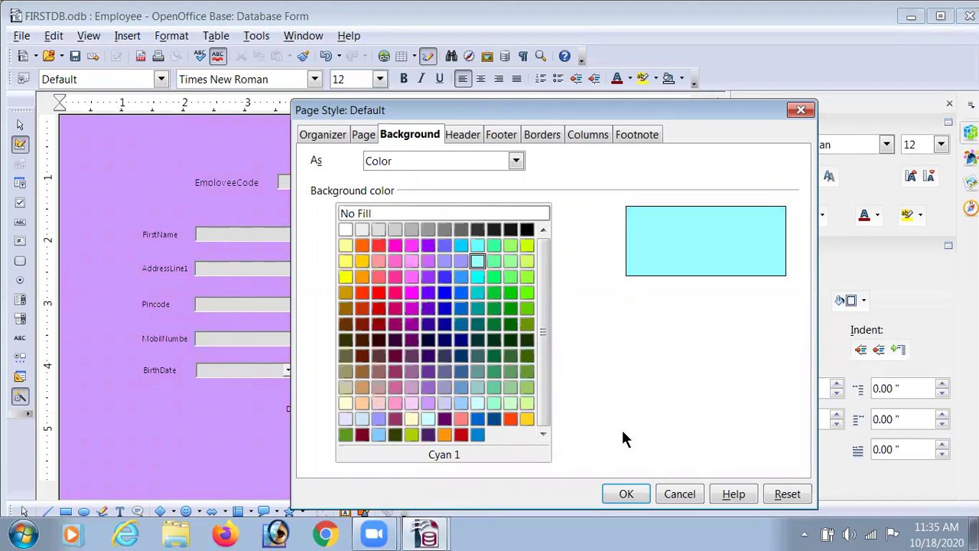
pyautogui.click(626, 495)
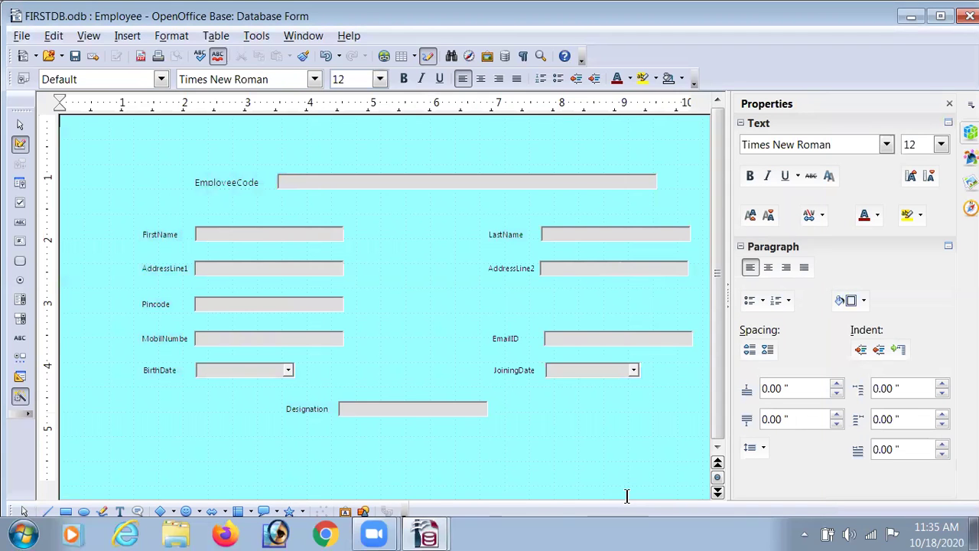
# Try Turquoise 10 for the form's page background, but apply Pale green instead
pyautogui.rightClick(453, 304)
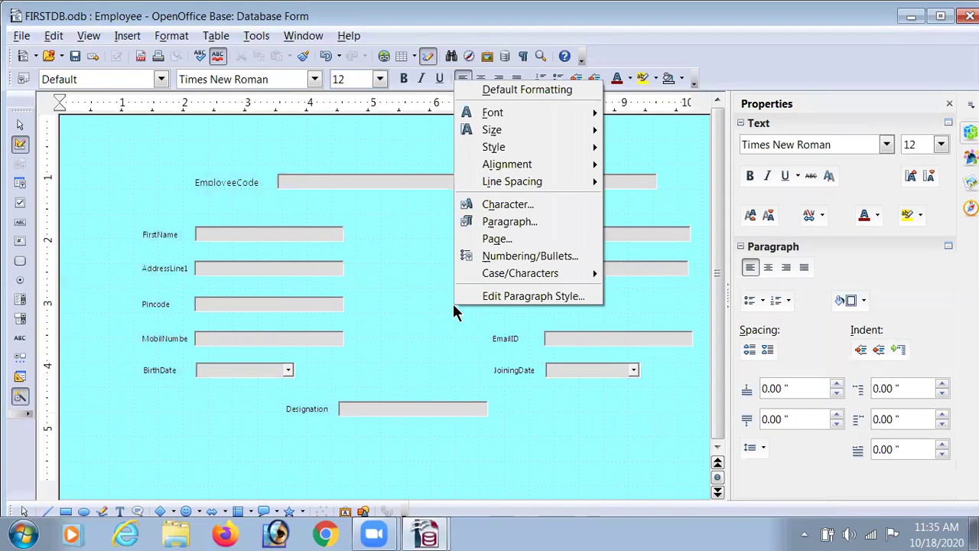
pyautogui.click(520, 240)
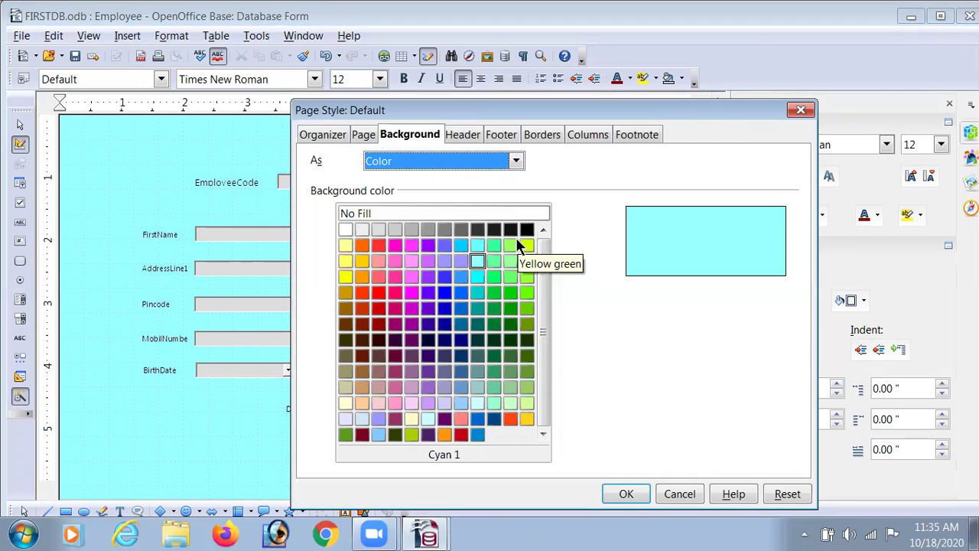
pyautogui.click(492, 404)
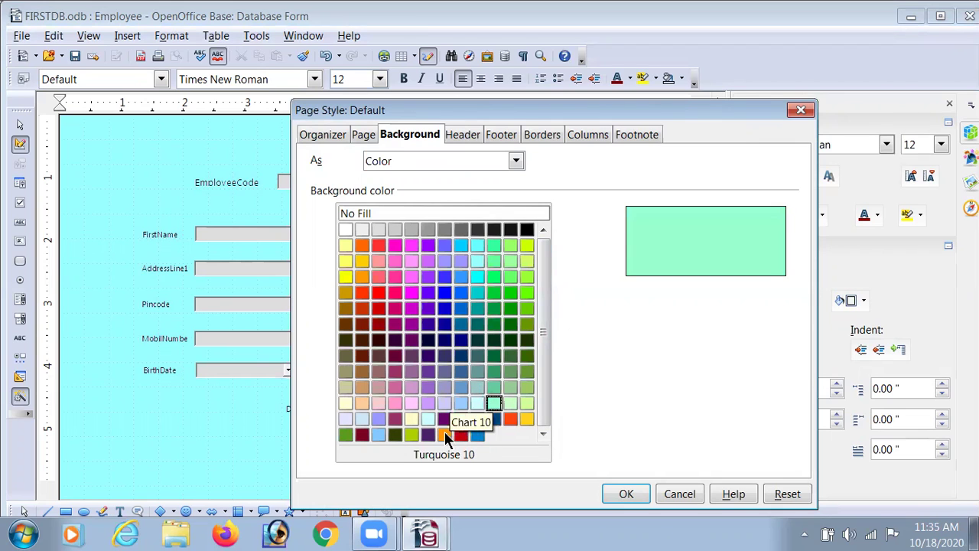
pyautogui.click(428, 418)
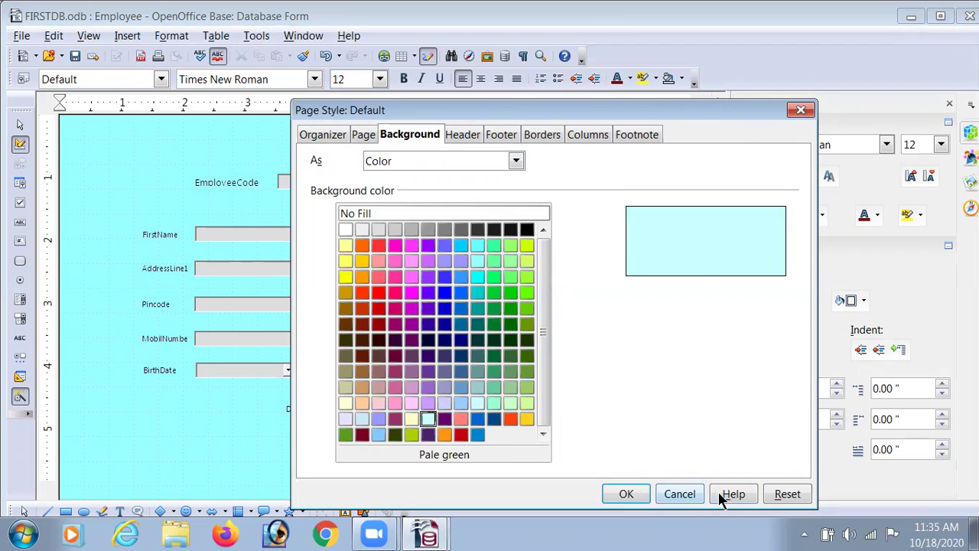
pyautogui.click(636, 500)
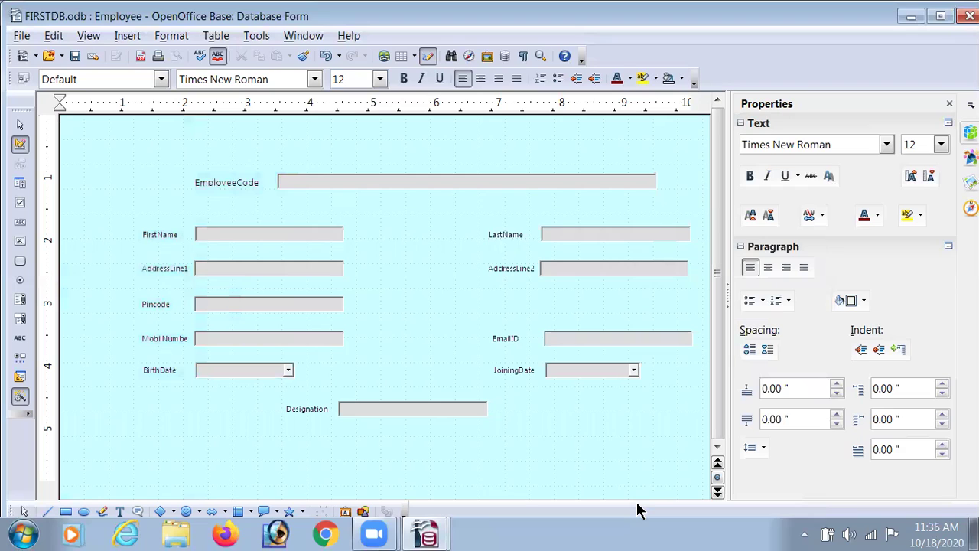
# Switch the form's page background type to Graphic and open the image file browser
pyautogui.rightClick(412, 262)
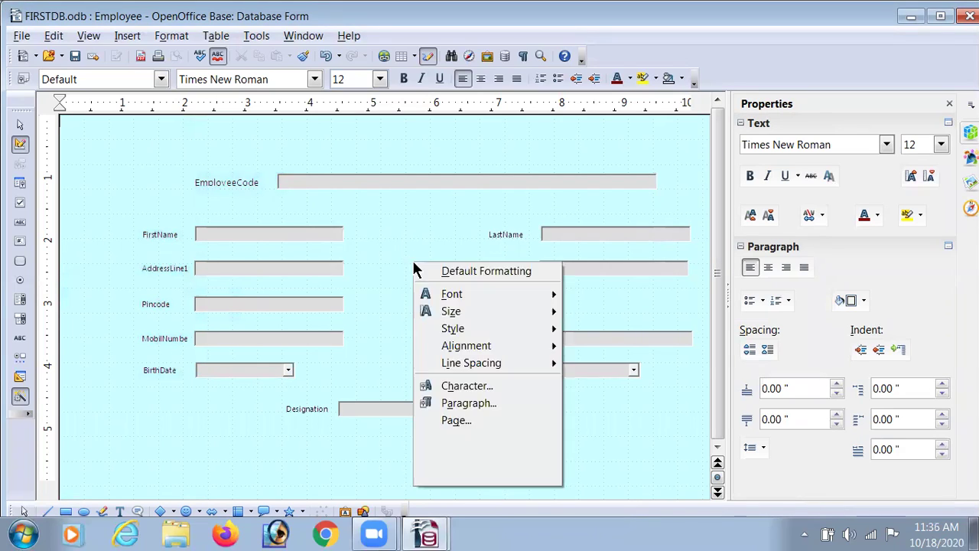
pyautogui.click(459, 421)
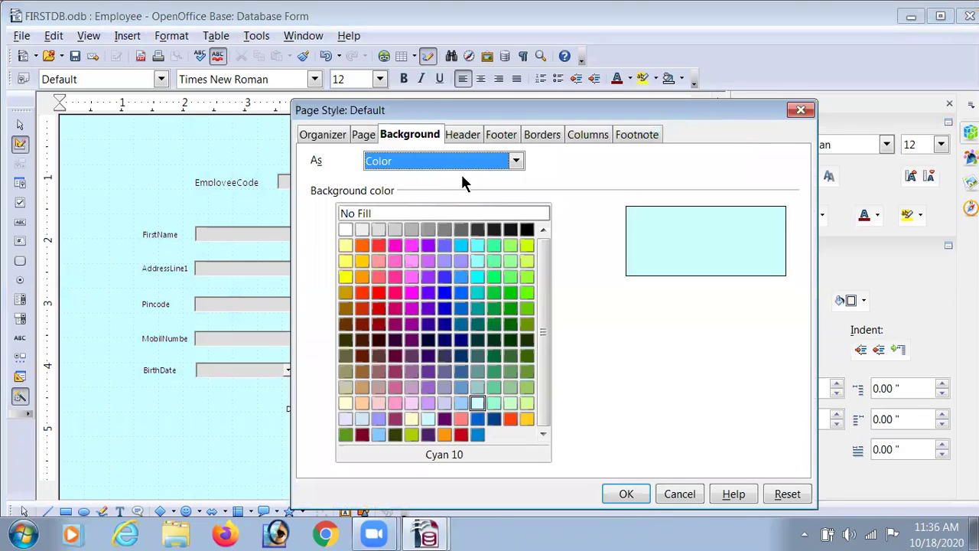
pyautogui.click(466, 164)
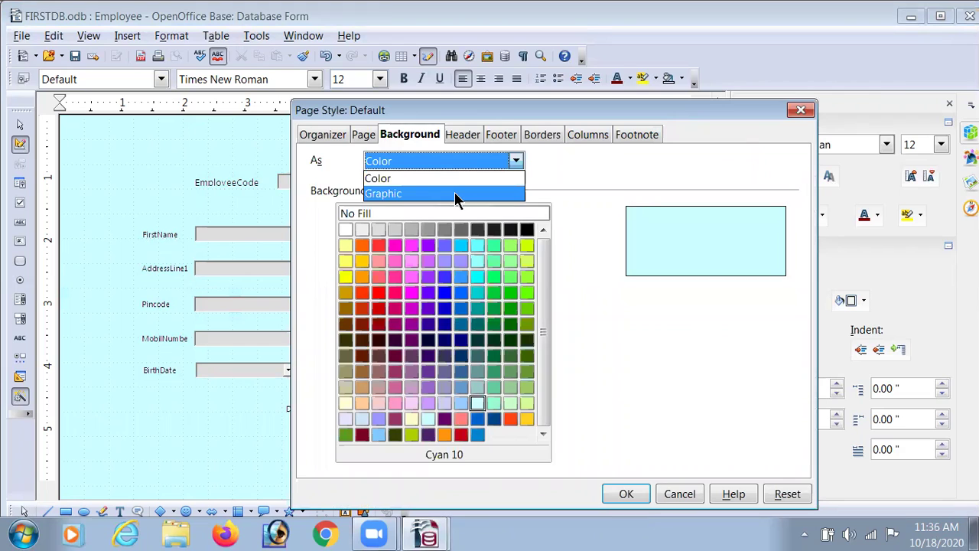
pyautogui.click(454, 192)
pyautogui.click(398, 220)
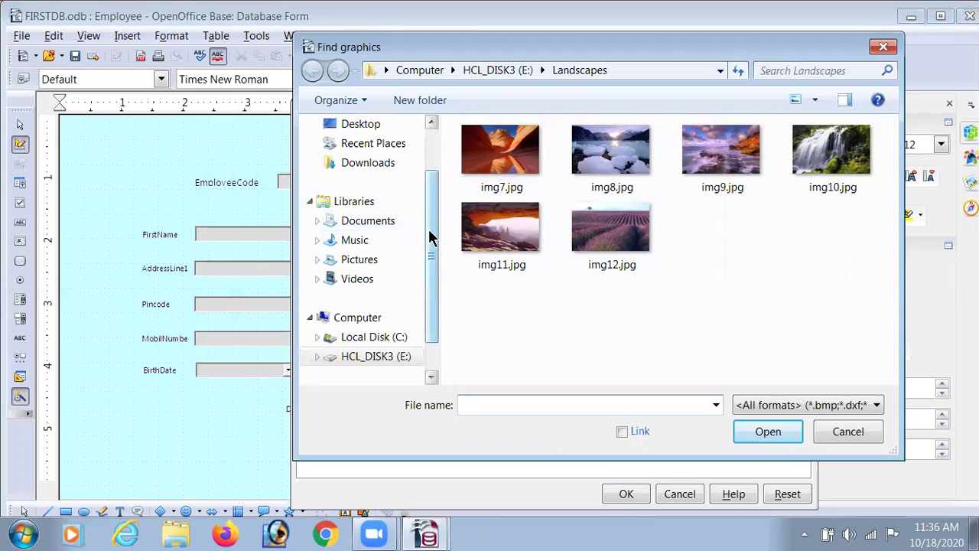
# Load 3.jpg from the image folder on HCL_DISK3 (E:) as the page background graphic
pyautogui.click(397, 364)
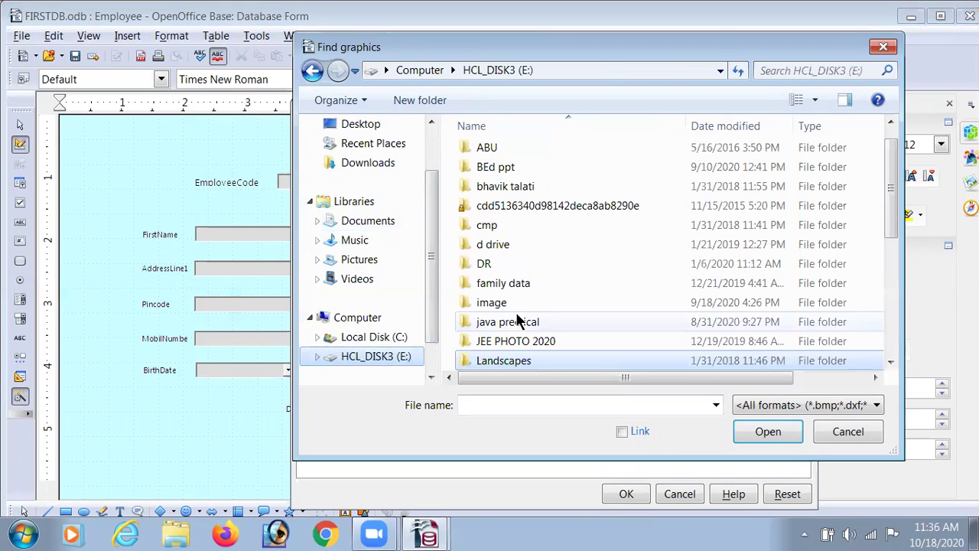
pyautogui.click(496, 306)
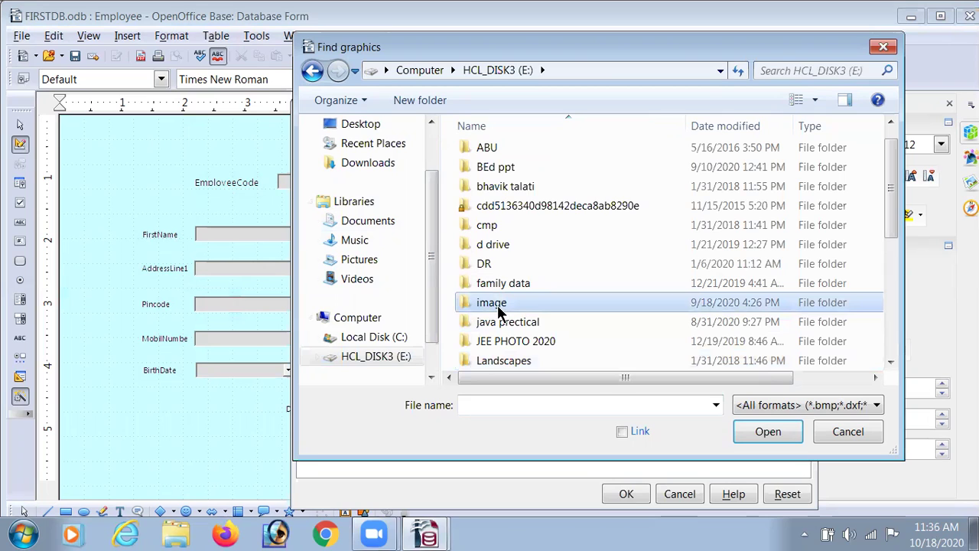
pyautogui.click(498, 310)
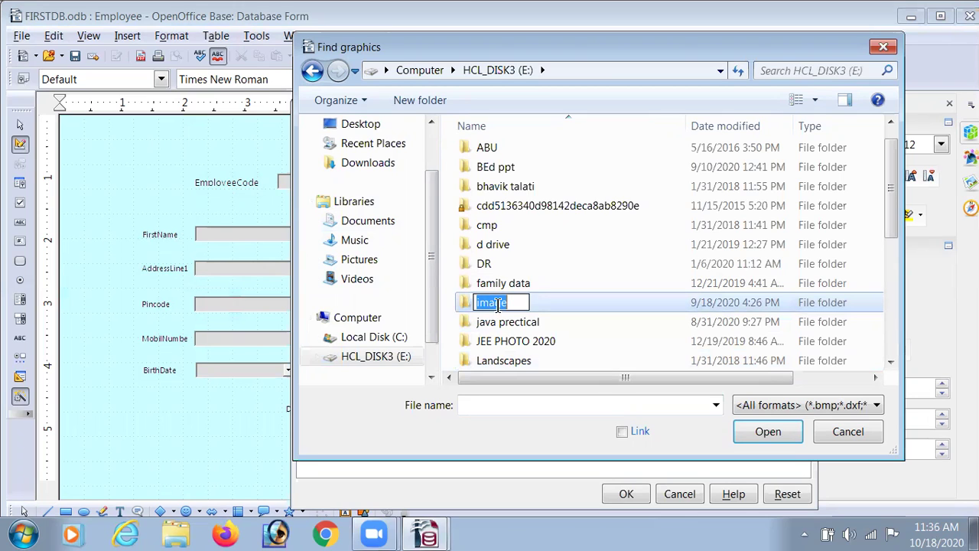
pyautogui.click(541, 306)
pyautogui.doubleClick(541, 306)
pyautogui.click(543, 306)
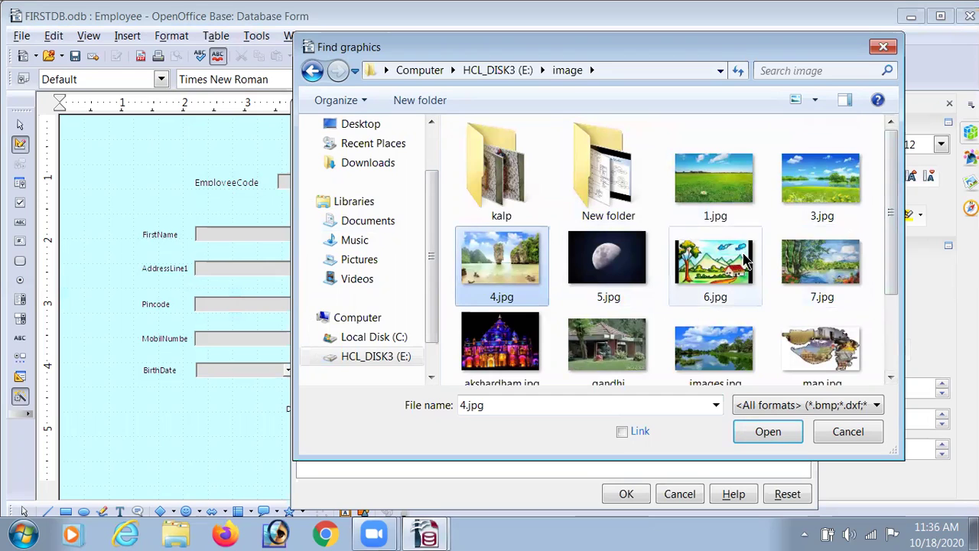
pyautogui.click(820, 181)
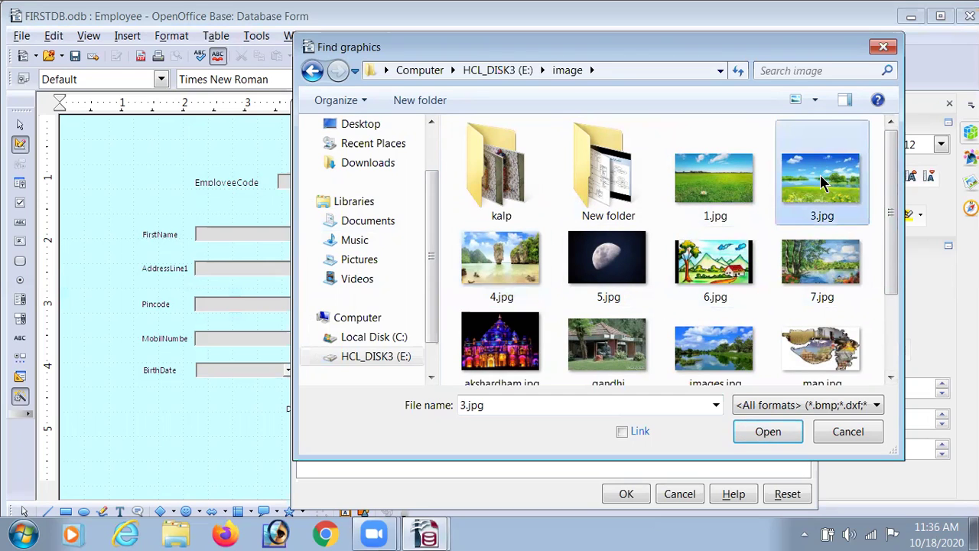
pyautogui.click(762, 432)
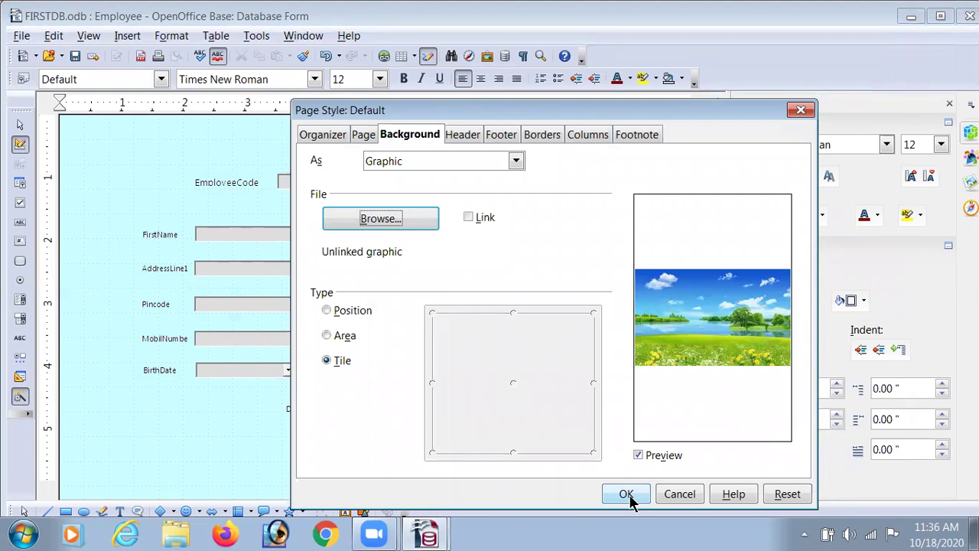
# Try the Area type for the background graphic, but apply the Position type with the image centered
pyautogui.click(327, 310)
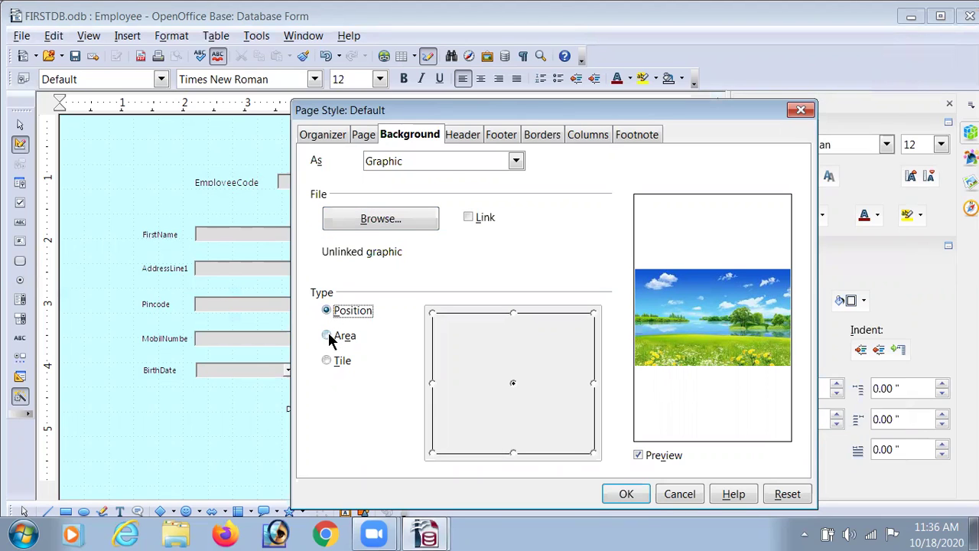
pyautogui.click(327, 336)
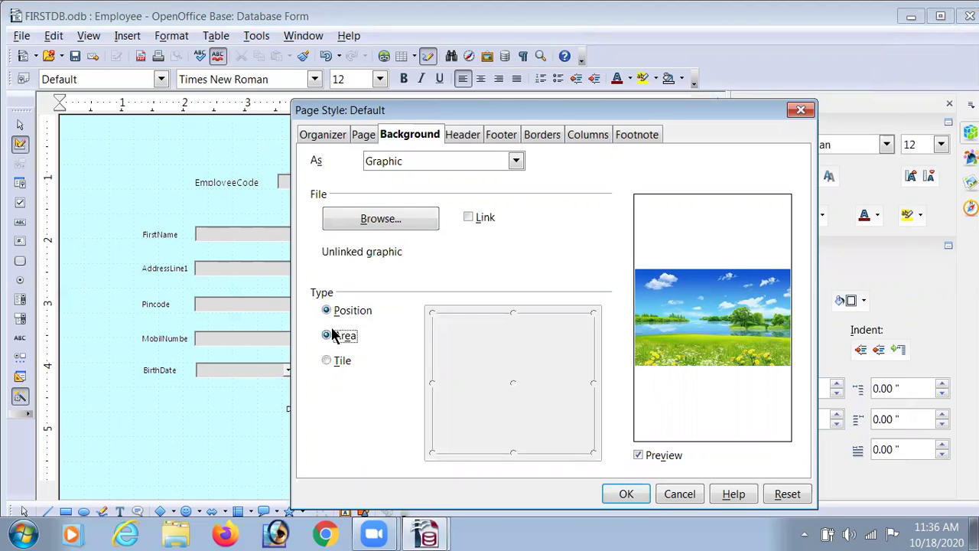
pyautogui.click(334, 314)
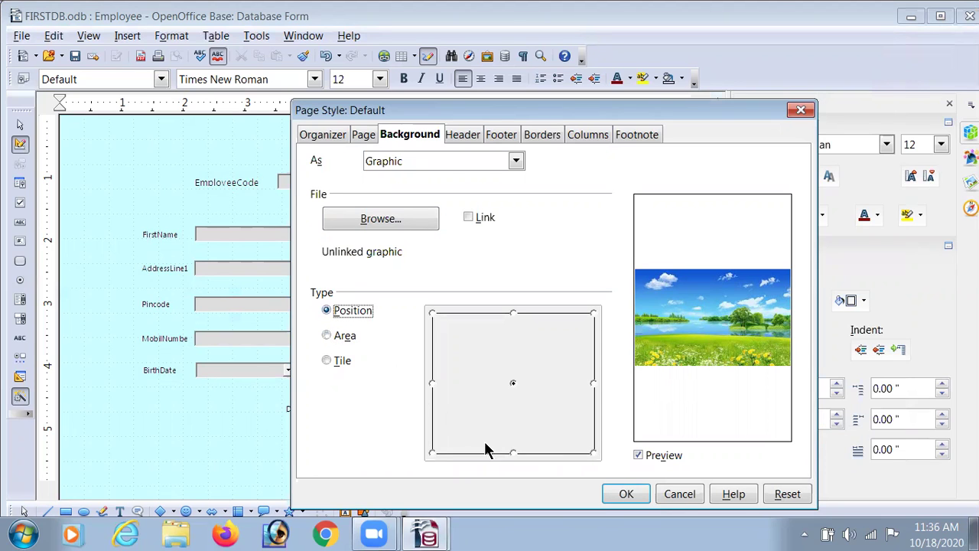
pyautogui.click(627, 495)
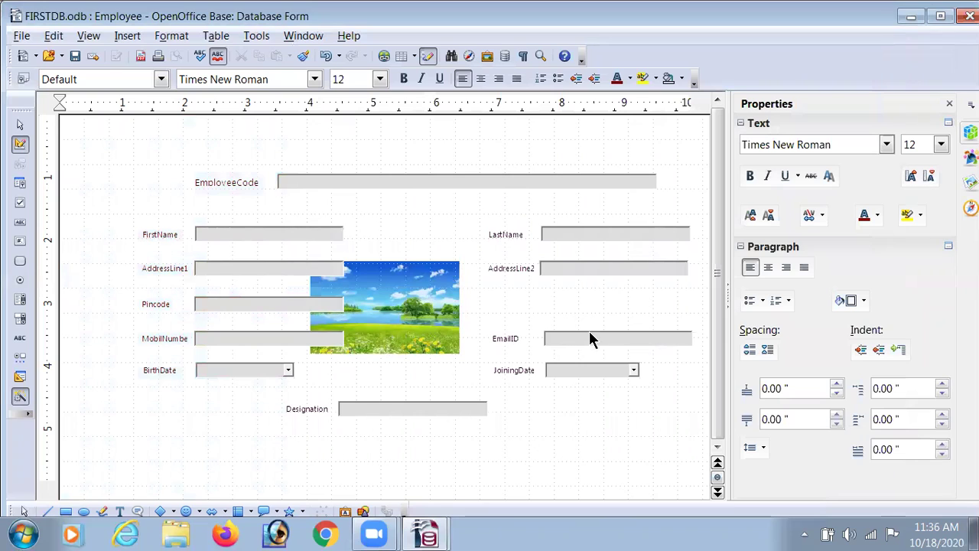
# Change the page background graphic's type to Tile and apply it to the form
pyautogui.rightClick(401, 265)
pyautogui.click(446, 426)
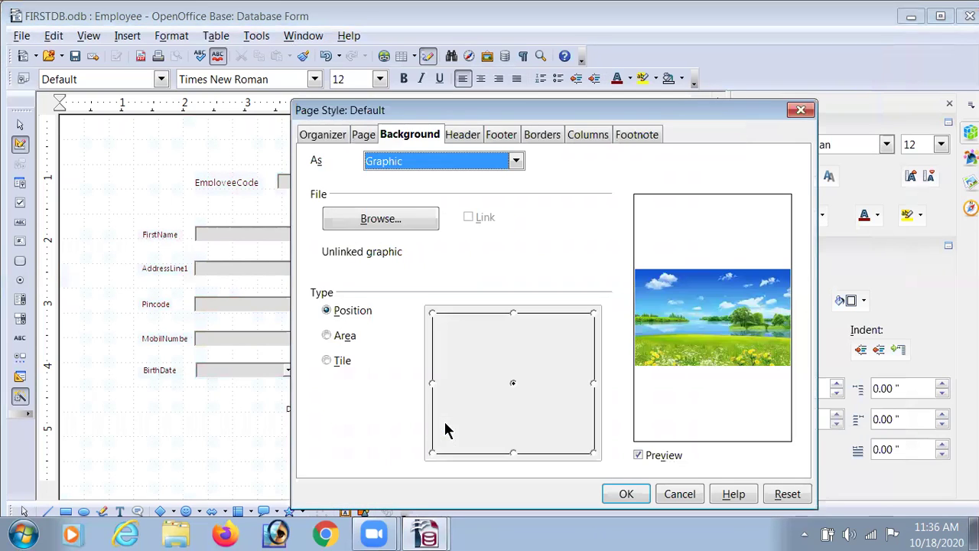
pyautogui.click(337, 362)
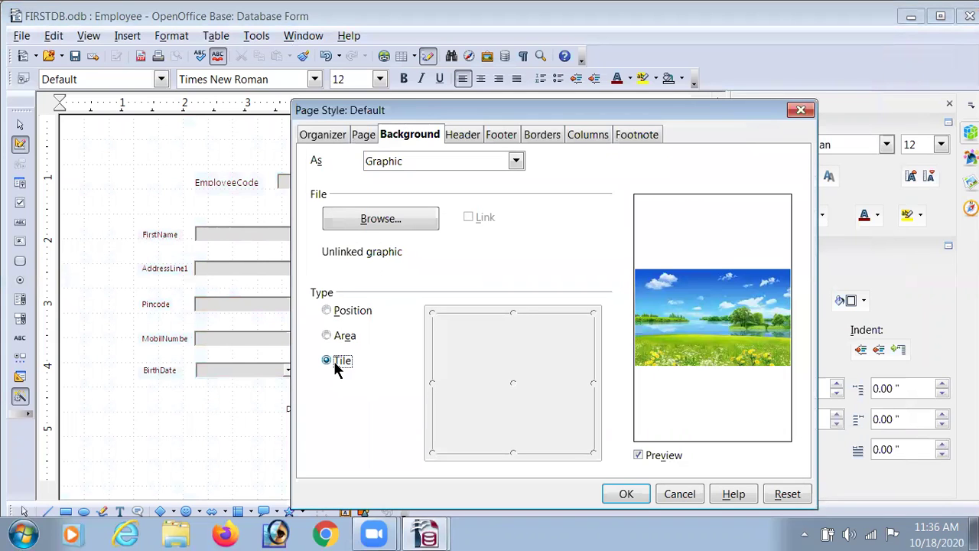
pyautogui.click(625, 494)
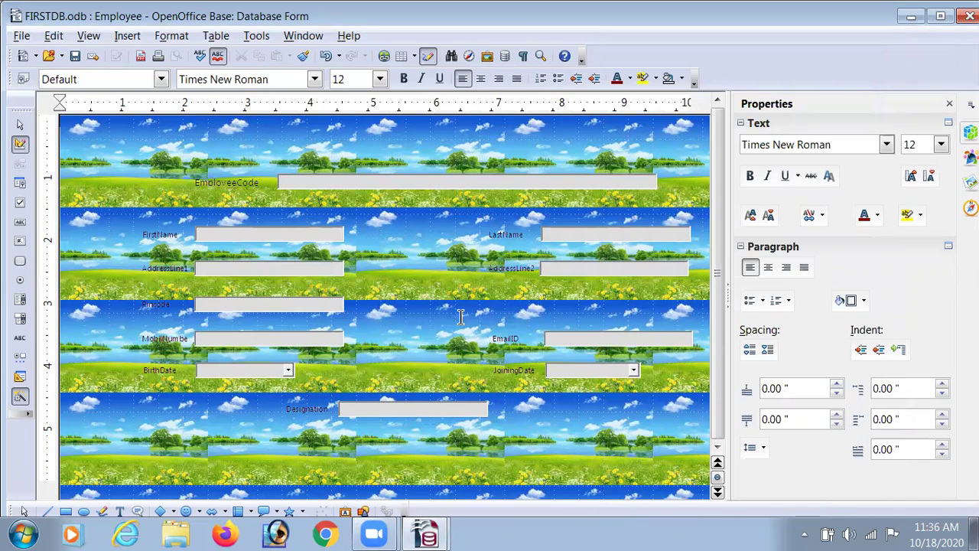
# Switch the form's page background back to a color and apply Cyan 10
pyautogui.rightClick(426, 271)
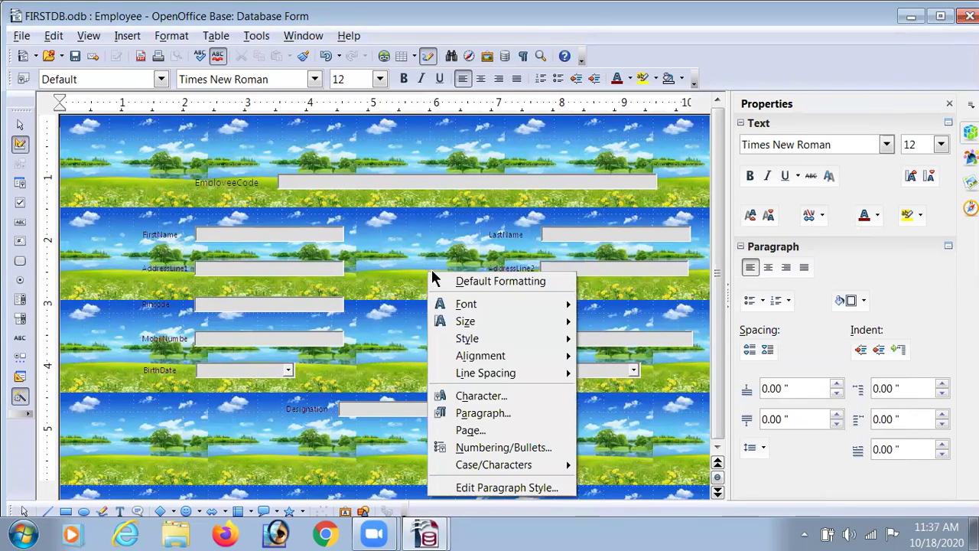
pyautogui.click(478, 431)
pyautogui.click(485, 167)
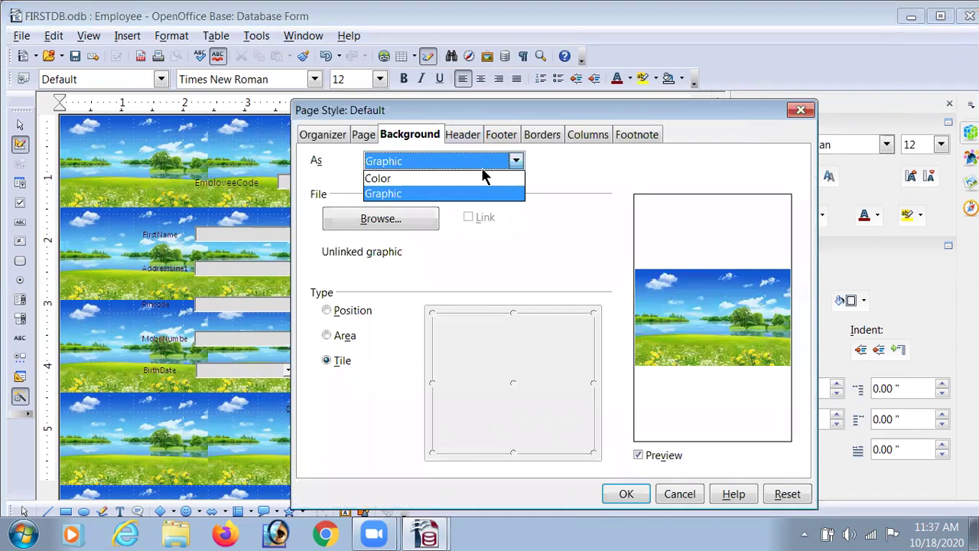
pyautogui.press('Escape')
pyautogui.press('Up')
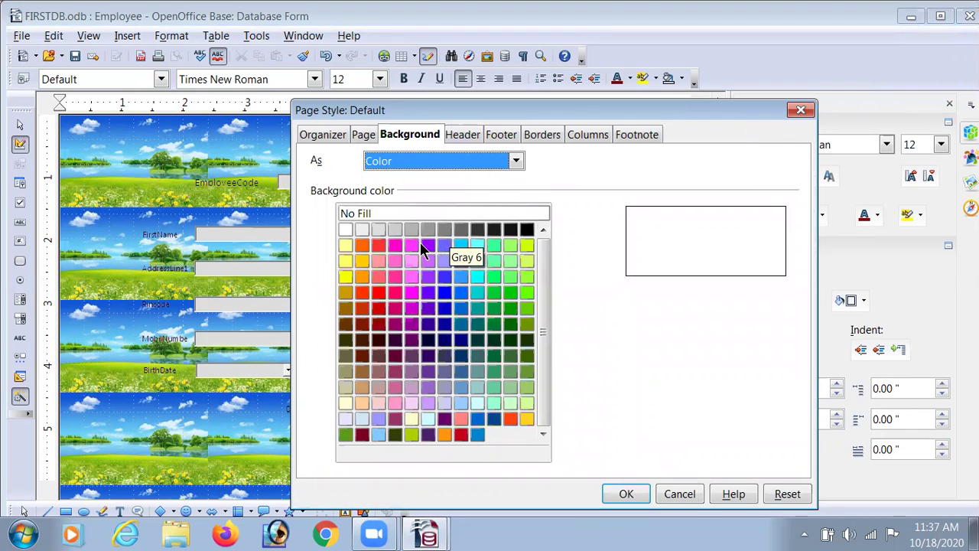
pyautogui.click(478, 405)
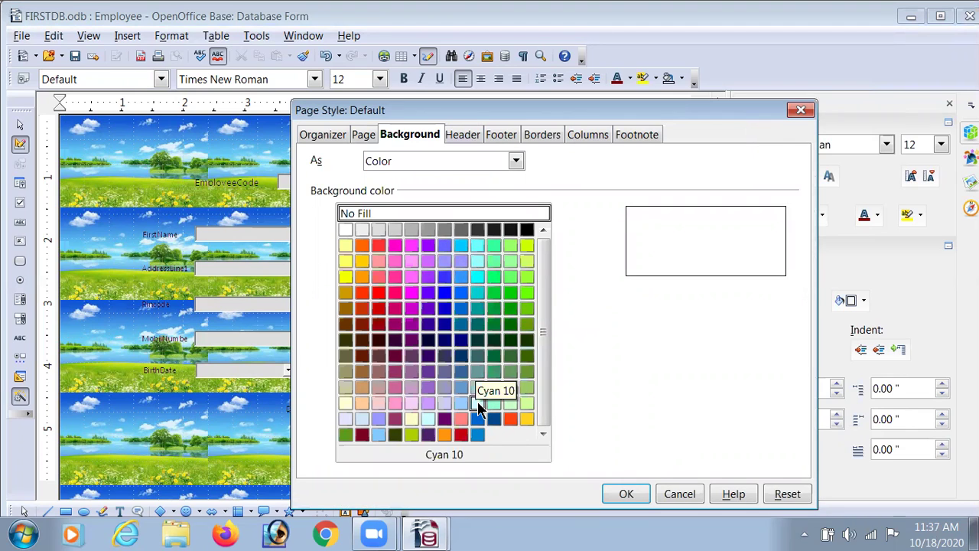
pyautogui.click(626, 493)
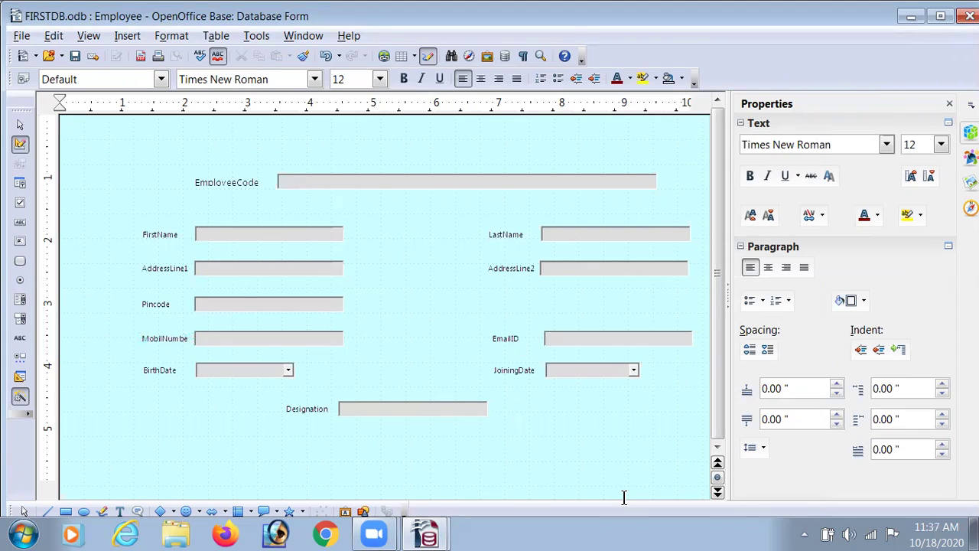